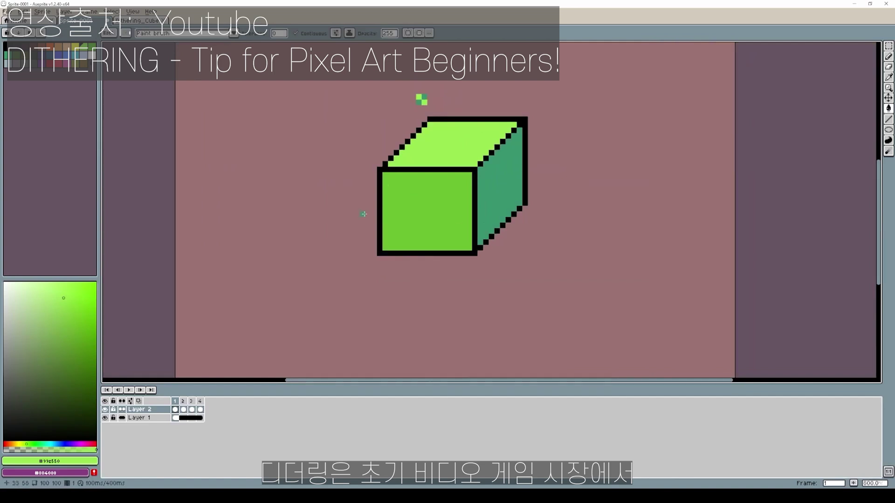
Paint-bucket the cube's front face with a green checkerboard dither pattern
{"action": "left_click", "coordinate": [420, 205]}
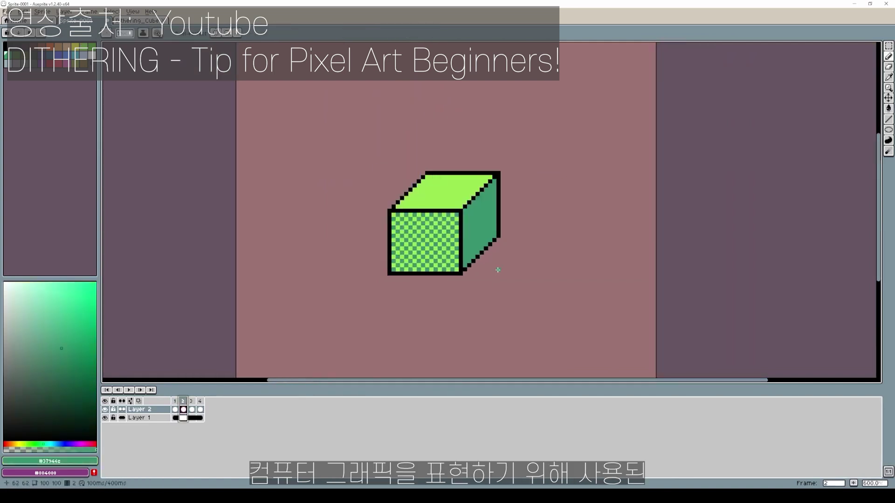
Advance the timeline from frame 2 to frame 3, showing the shaded sphere
{"action": "key", "text": "Right"}
{"action": "key", "text": "Right"}
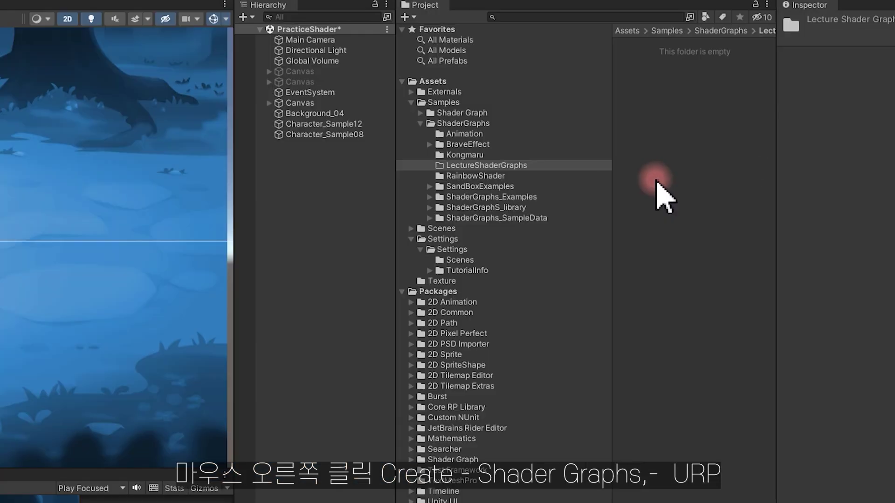
Create a URP Unlit Shader Graph in the LectureShaderGraphs folder
{"action": "right_click", "coordinate": [656, 181]}
{"action": "mouse_move", "coordinate": [687, 187]}
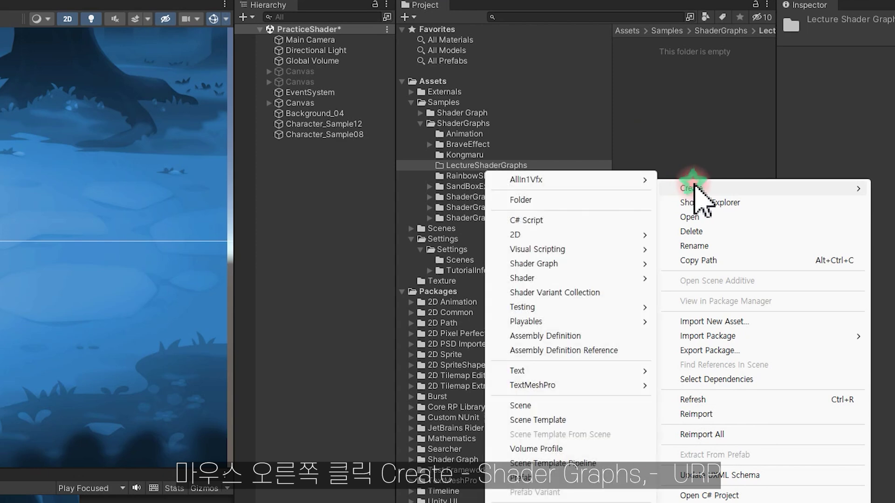
{"action": "mouse_move", "coordinate": [543, 269]}
{"action": "mouse_move", "coordinate": [727, 264]}
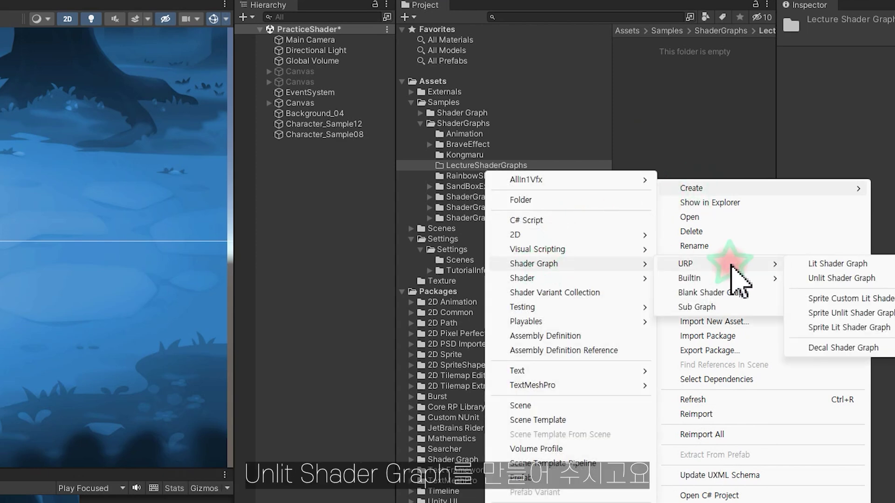
{"action": "left_click", "coordinate": [827, 278]}
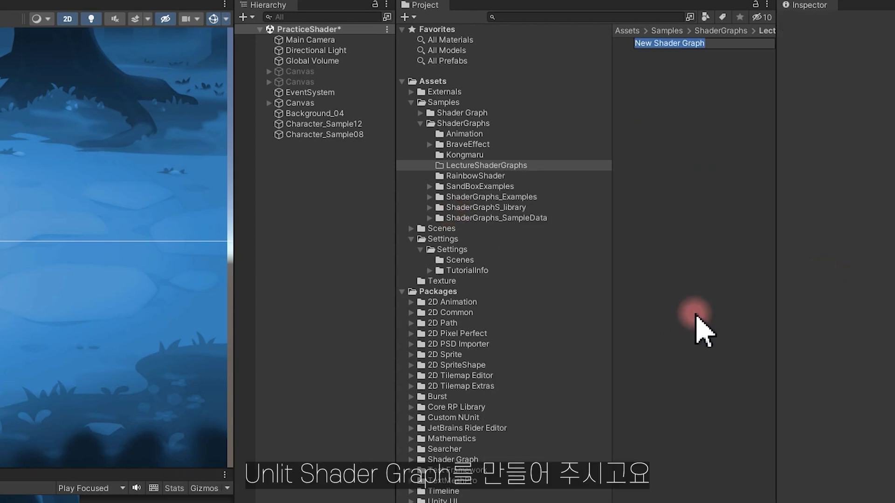
Name the new graph Dithering and open it for editing
{"action": "type", "text": "Dithering"}
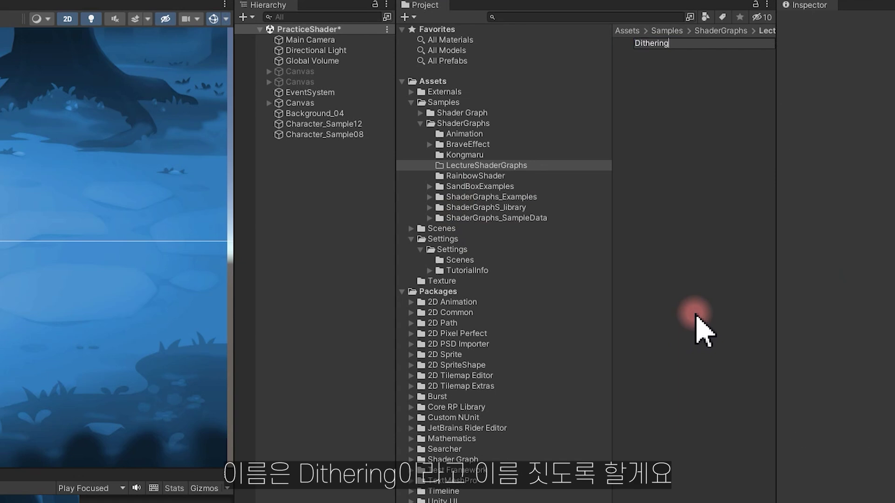
{"action": "left_click", "coordinate": [635, 50]}
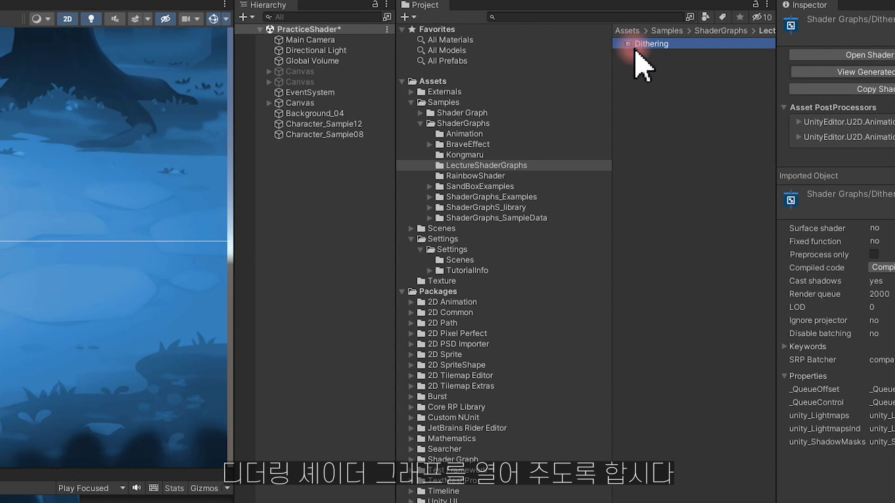
{"action": "double_click", "coordinate": [635, 50]}
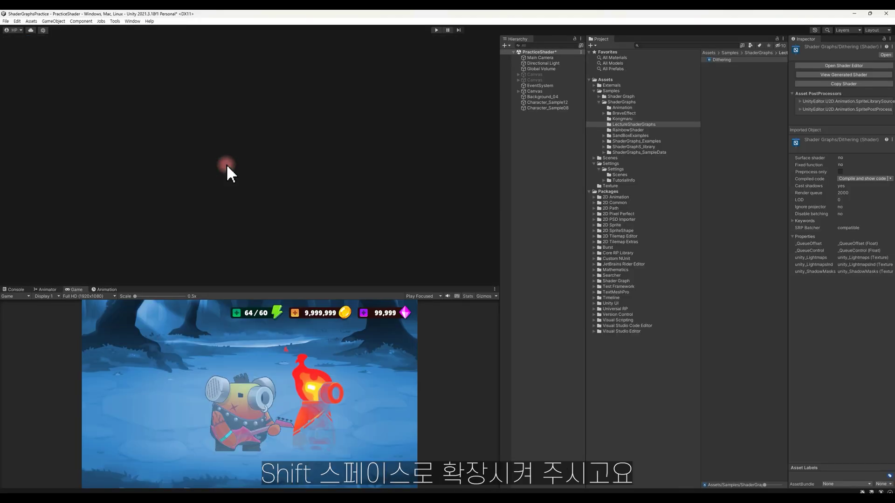
Maximize the graph window, pan the master stack right, and untick Cast Shadows
{"action": "key", "text": "shift+space"}
{"action": "left_click_drag", "start_coordinate": [279, 220], "coordinate": [673, 208]}
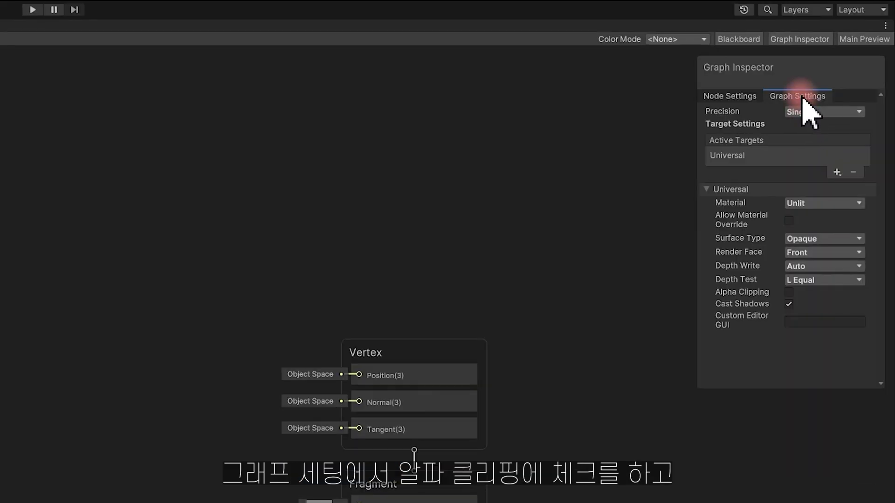
{"action": "left_click", "coordinate": [789, 303]}
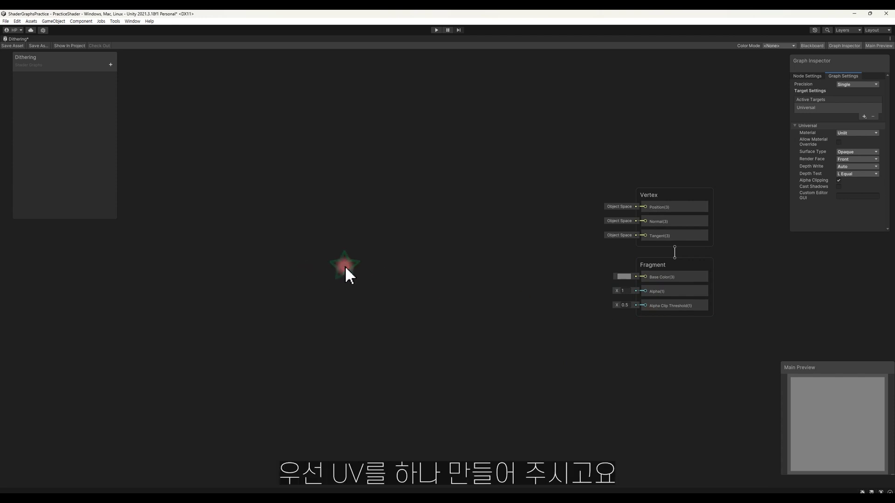
Add a UV node feeding a Split, with a Preview node on its R channel
{"action": "key", "text": "space"}
{"action": "type", "text": "uv"}
{"action": "left_click_drag", "start_coordinate": [411, 294], "coordinate": [449, 296]}
{"action": "type", "text": "split"}
{"action": "key", "text": "Return"}
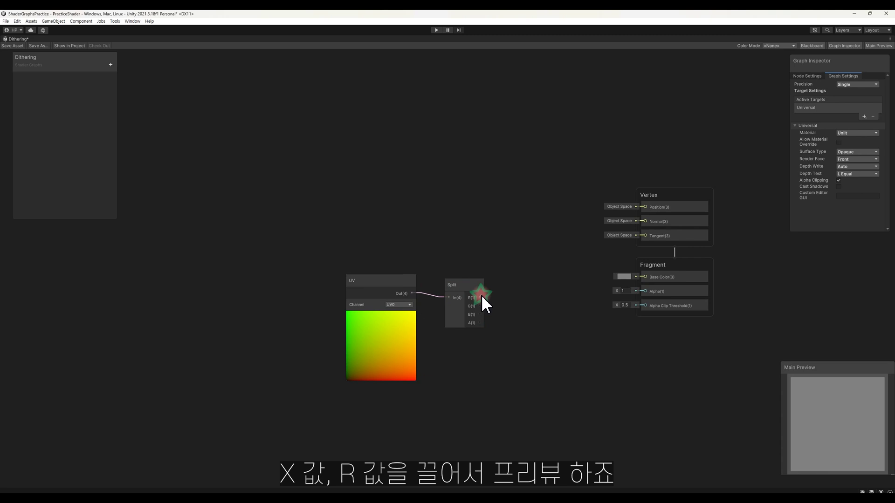
{"action": "left_click_drag", "start_coordinate": [479, 297], "coordinate": [504, 302]}
{"action": "type", "text": "preview"}
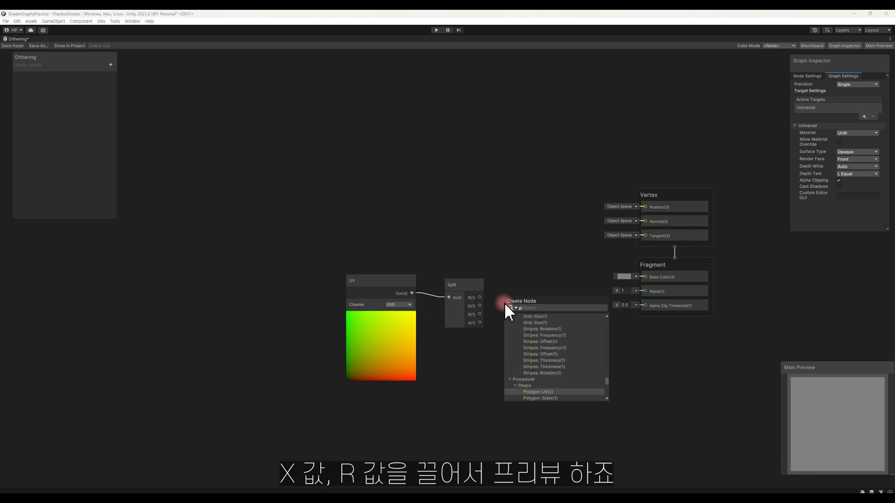
{"action": "key", "text": "Return"}
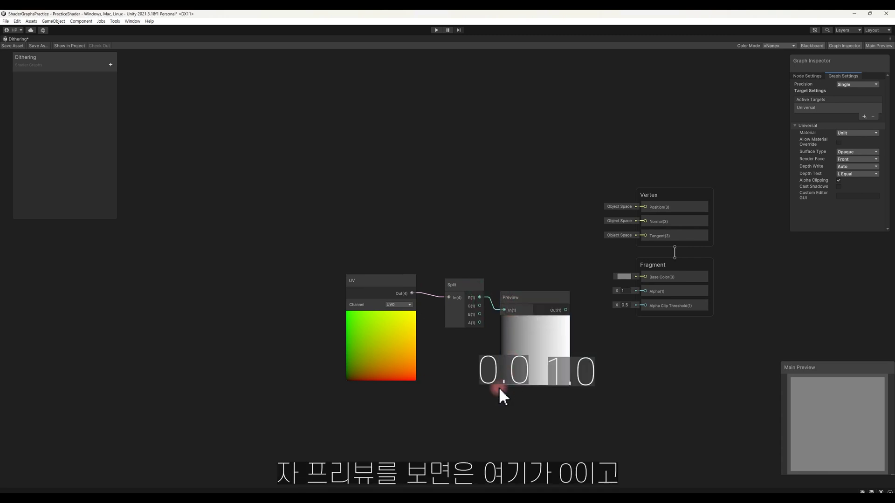
Connect the Preview output to the Fragment Alpha input
{"action": "left_click", "coordinate": [506, 381]}
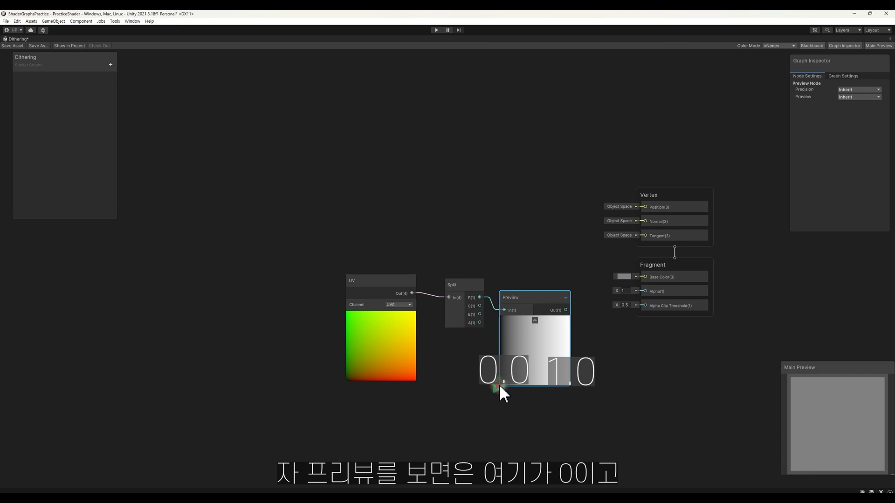
{"action": "left_click", "coordinate": [572, 385]}
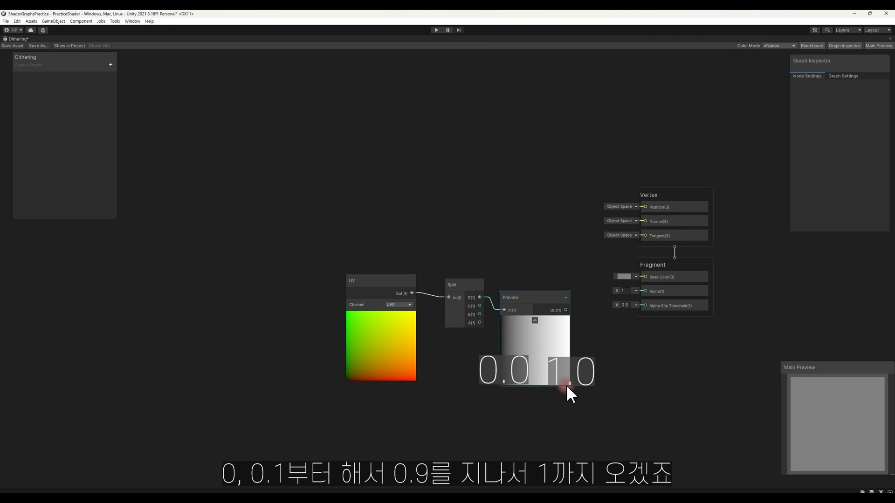
{"action": "left_click_drag", "start_coordinate": [565, 310], "coordinate": [643, 290]}
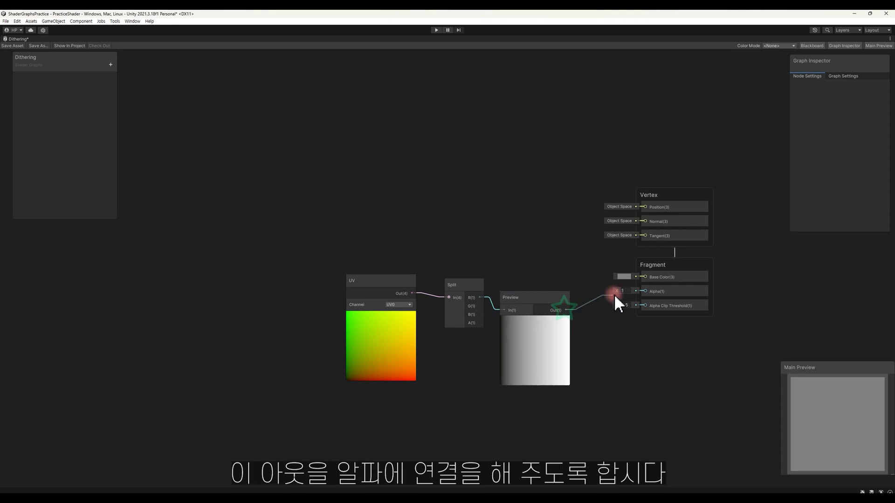
{"action": "left_click", "coordinate": [549, 298]}
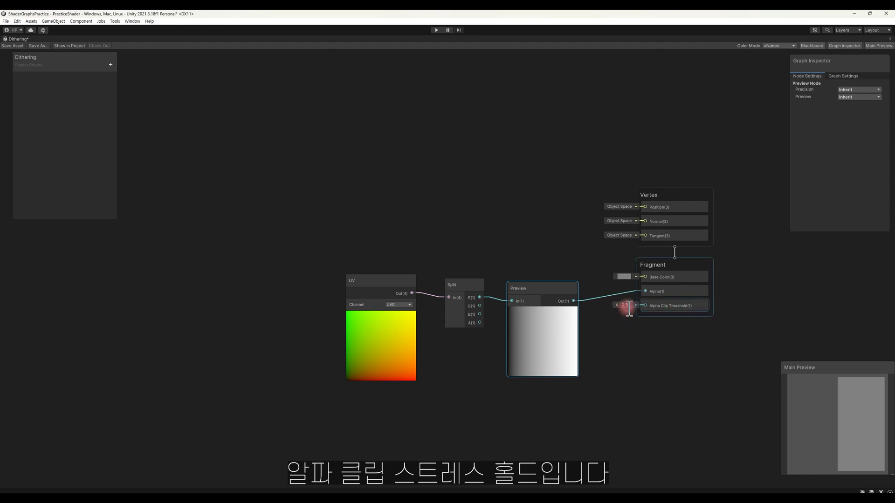
Try Alpha Clip Threshold values of 0.1, 0.9 and 1
{"action": "type", "text": "0.1"}
{"action": "left_click", "coordinate": [656, 332]}
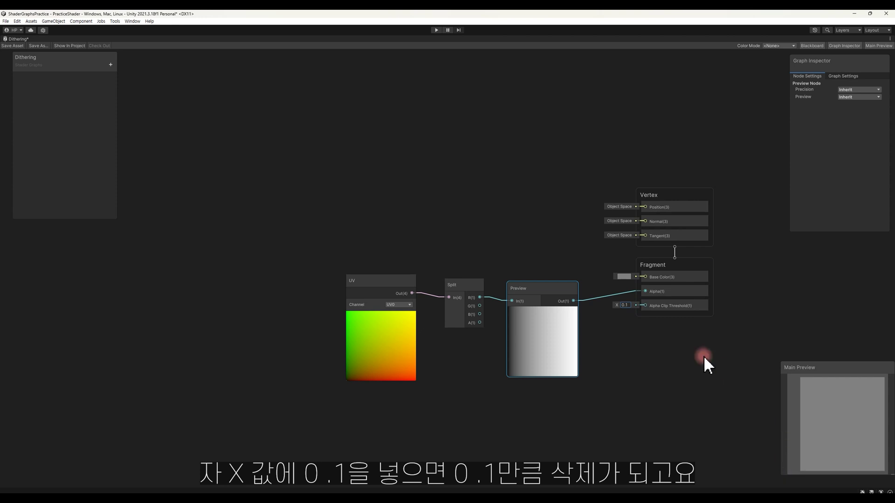
{"action": "left_click", "coordinate": [625, 305]}
{"action": "type", "text": "0.9"}
{"action": "left_click", "coordinate": [792, 472]}
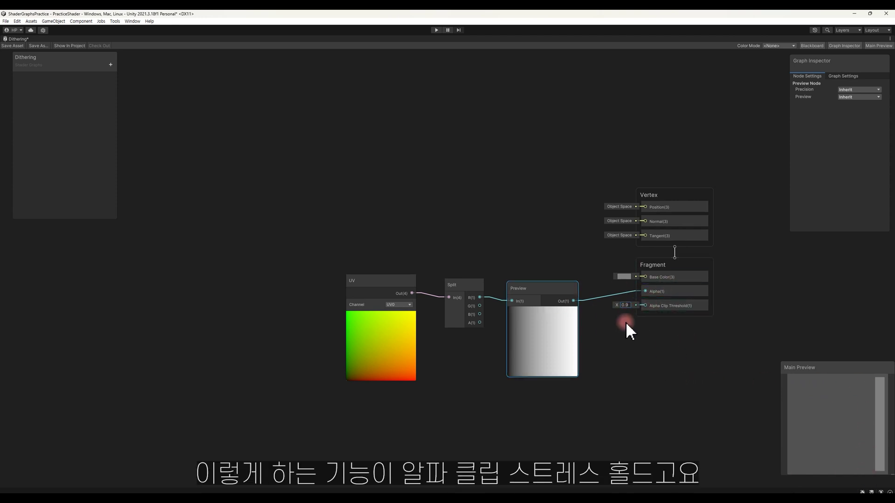
{"action": "left_click", "coordinate": [625, 305]}
{"action": "type", "text": "1"}
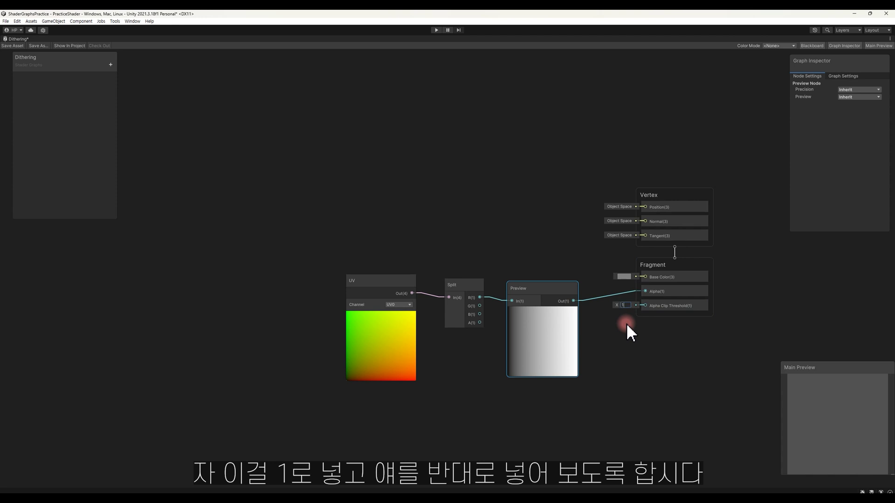
{"action": "left_click", "coordinate": [627, 325]}
Route Preview into Alpha Clip Threshold with Alpha 0.1, then delete the three test nodes
{"action": "left_click_drag", "start_coordinate": [645, 309], "coordinate": [645, 306]}
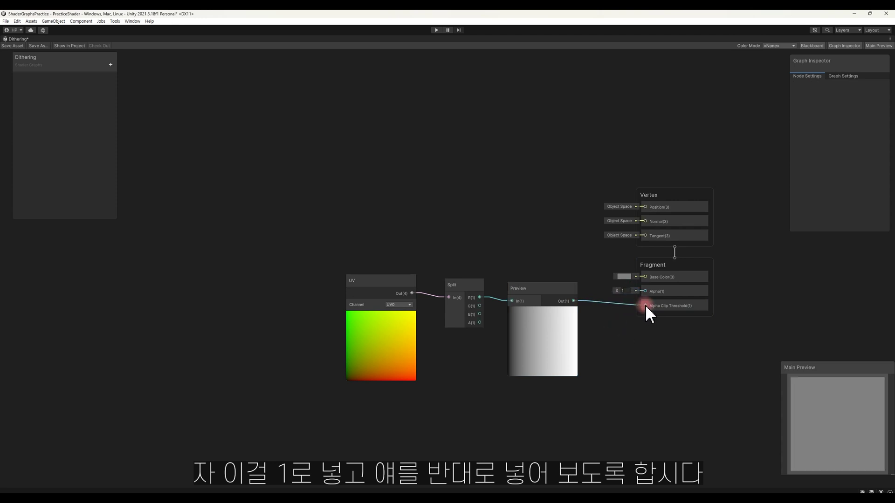
{"action": "type", "text": "0.1"}
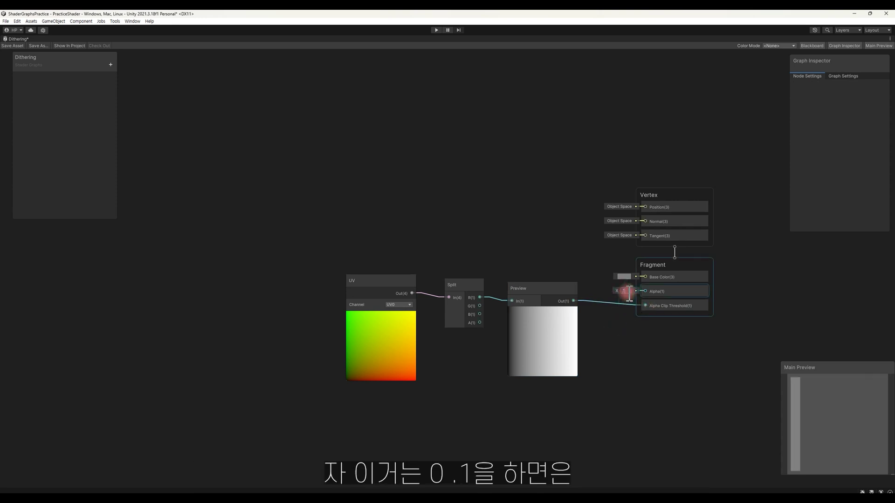
{"action": "left_click", "coordinate": [846, 402]}
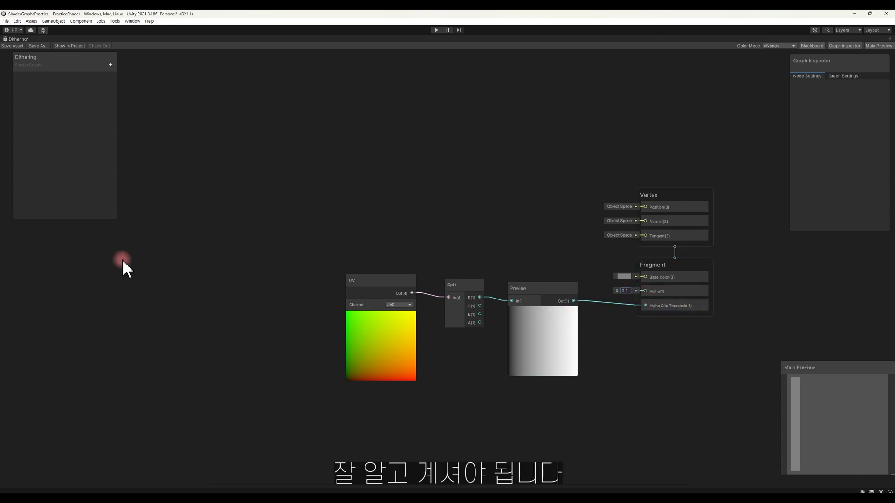
{"action": "left_click_drag", "start_coordinate": [219, 230], "coordinate": [525, 404]}
{"action": "key", "text": "Delete"}
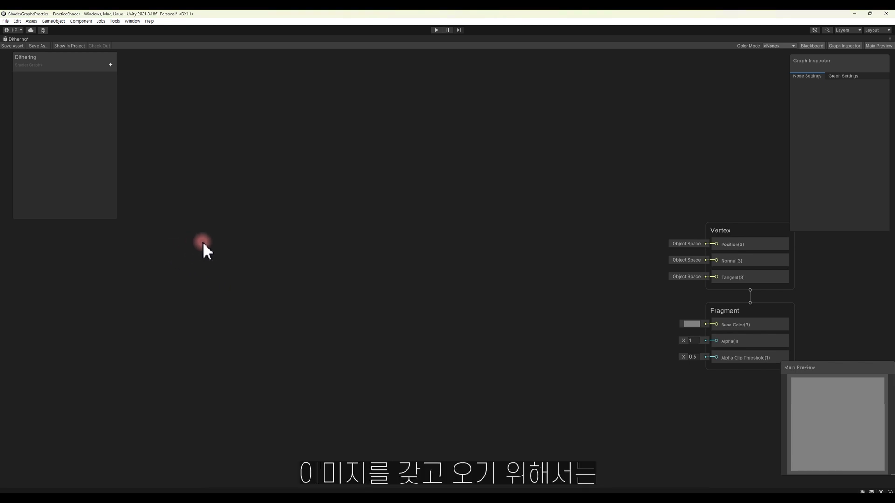
Add a Sample Texture 2D node fed by a Texture 2D Asset node
{"action": "key", "text": "space"}
{"action": "type", "text": "s"}
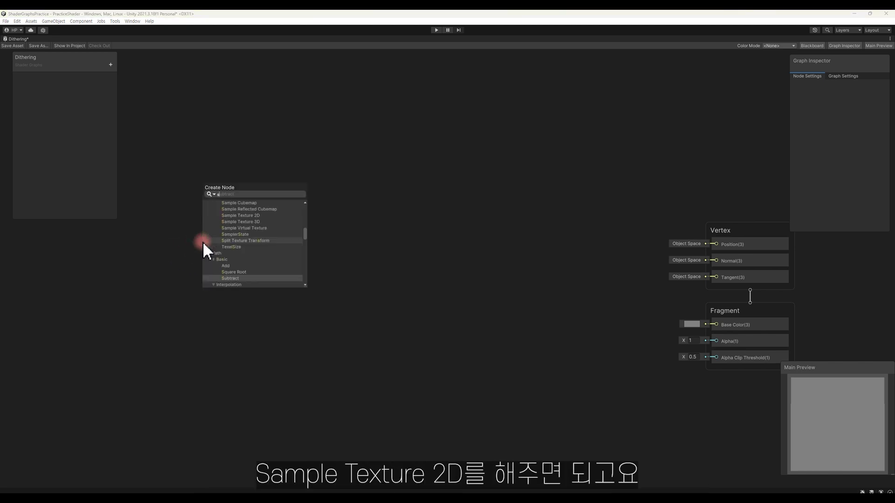
{"action": "type", "text": "am"}
{"action": "left_click", "coordinate": [203, 241]}
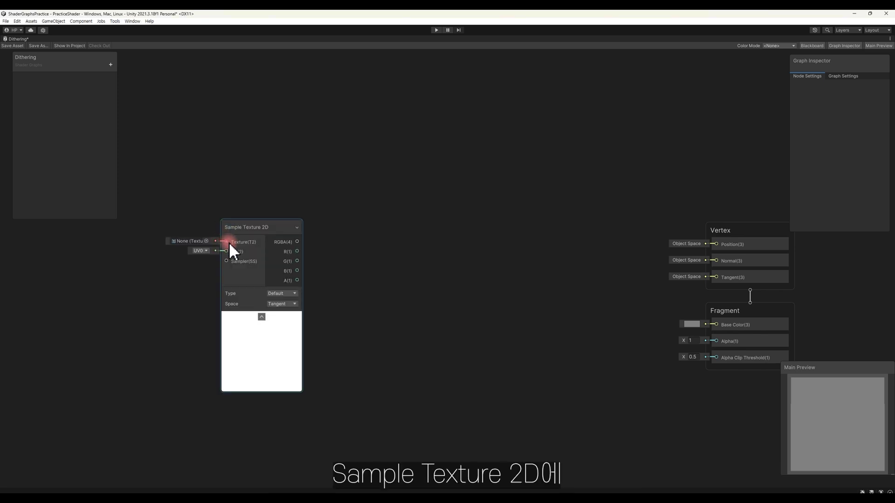
{"action": "left_click_drag", "start_coordinate": [227, 242], "coordinate": [183, 201]}
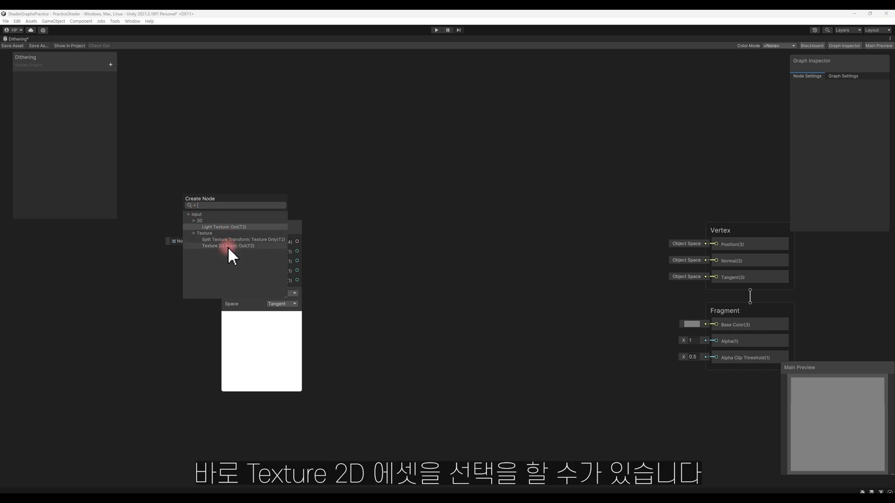
{"action": "left_click", "coordinate": [228, 247]}
{"action": "left_click_drag", "start_coordinate": [228, 247], "coordinate": [155, 200]}
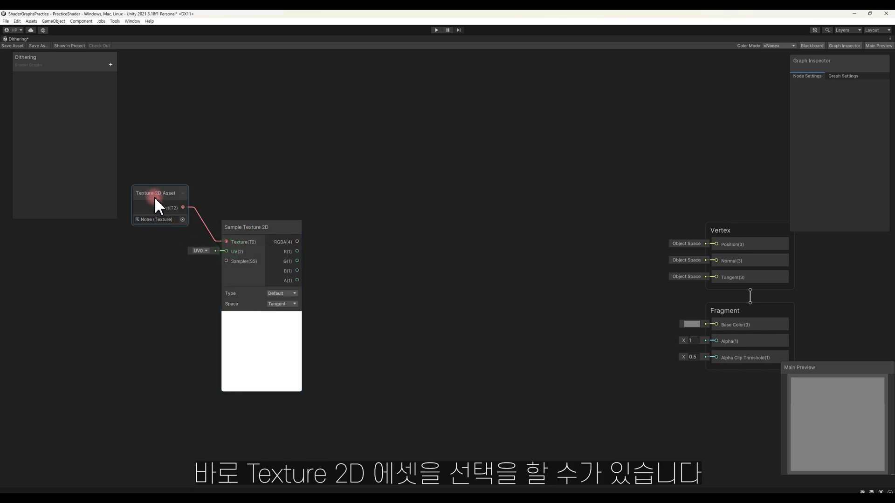
Convert the texture asset to a property named MainTex
{"action": "right_click", "coordinate": [155, 194]}
{"action": "mouse_move", "coordinate": [201, 272]}
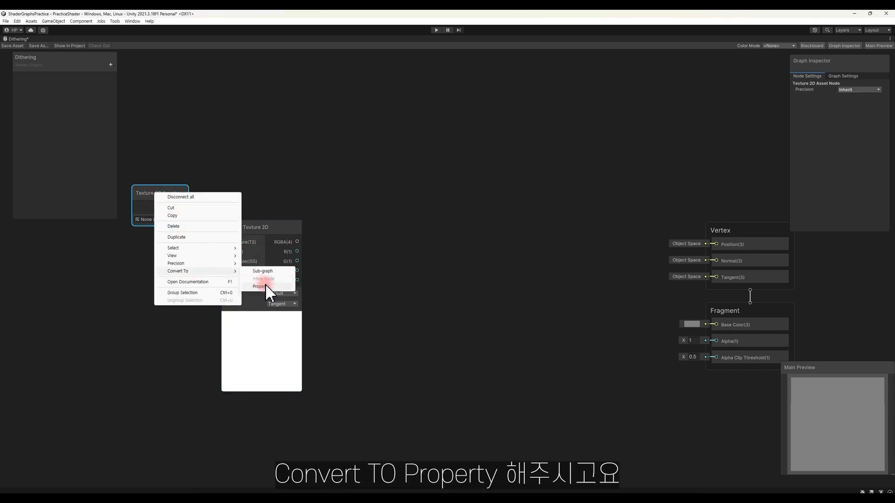
{"action": "left_click", "coordinate": [261, 287]}
{"action": "left_click", "coordinate": [30, 78]}
{"action": "double_click", "coordinate": [29, 79]}
{"action": "type", "text": "MainTex"}
{"action": "key", "text": "Return"}
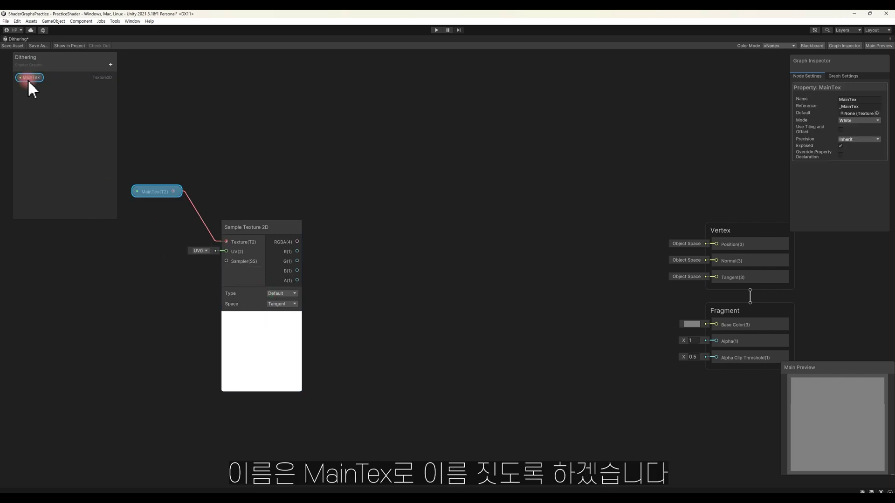
Set MainTex's default texture to the Character_Sample01_xl sprite
{"action": "left_click", "coordinate": [877, 113]}
{"action": "type", "text": "ch"}
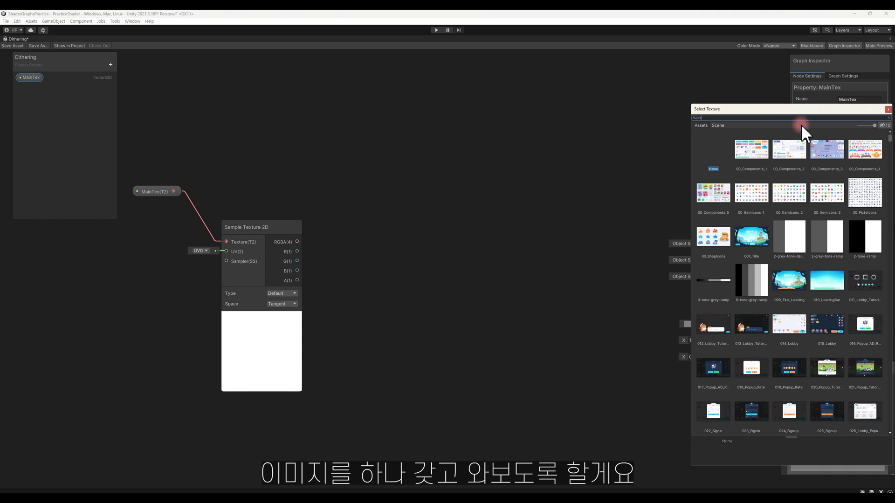
{"action": "type", "text": "ara"}
{"action": "scroll", "coordinate": [792, 280], "scroll_direction": "down", "scroll_amount": 5}
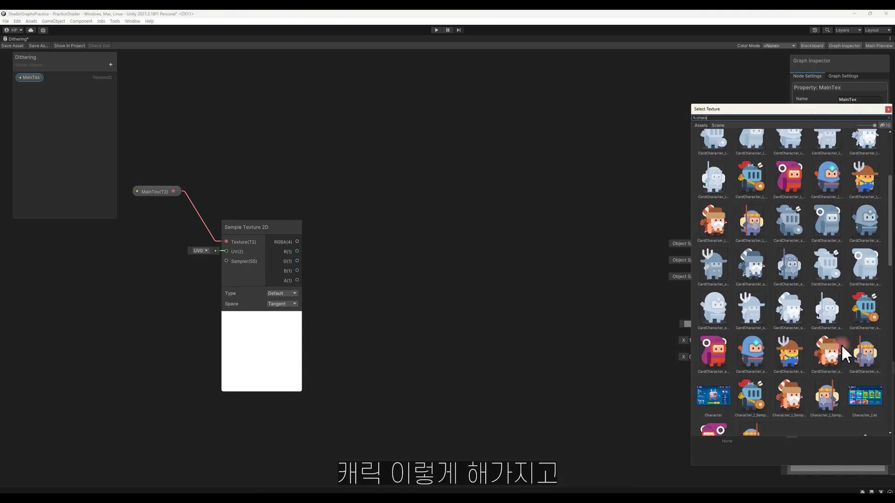
{"action": "left_click", "coordinate": [744, 401]}
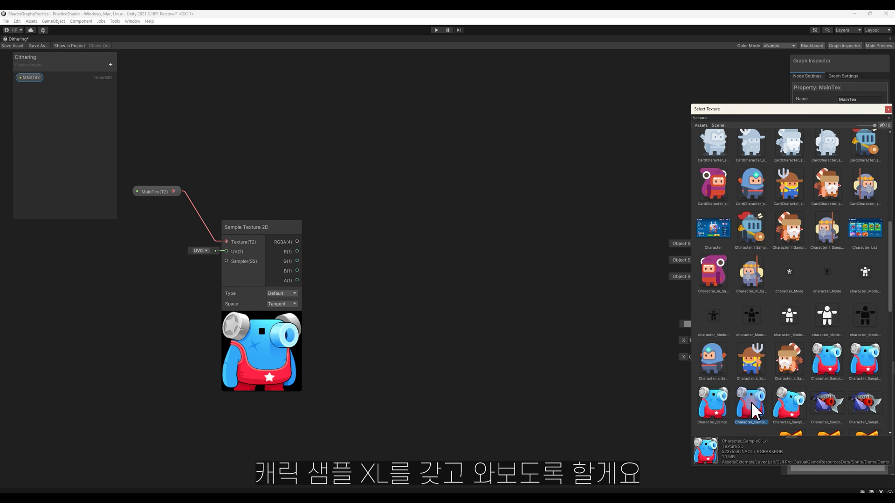
{"action": "left_click", "coordinate": [364, 340]}
{"action": "left_click", "coordinate": [297, 241]}
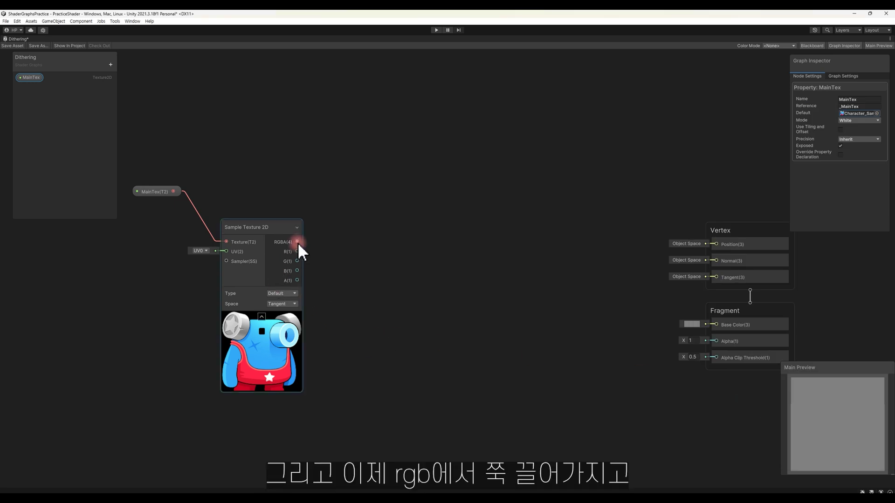
Create a Multiply node fed by the texture's RGBA output
{"action": "left_click_drag", "start_coordinate": [297, 242], "coordinate": [396, 225]}
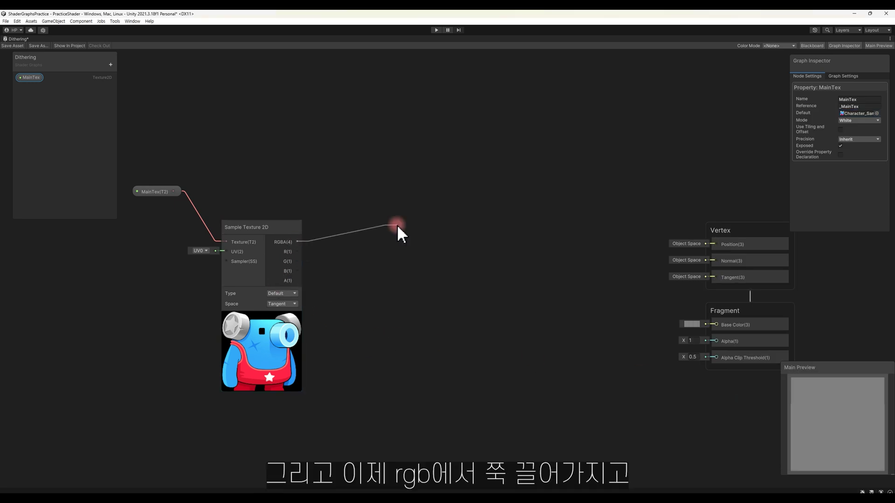
{"action": "type", "text": "multi"}
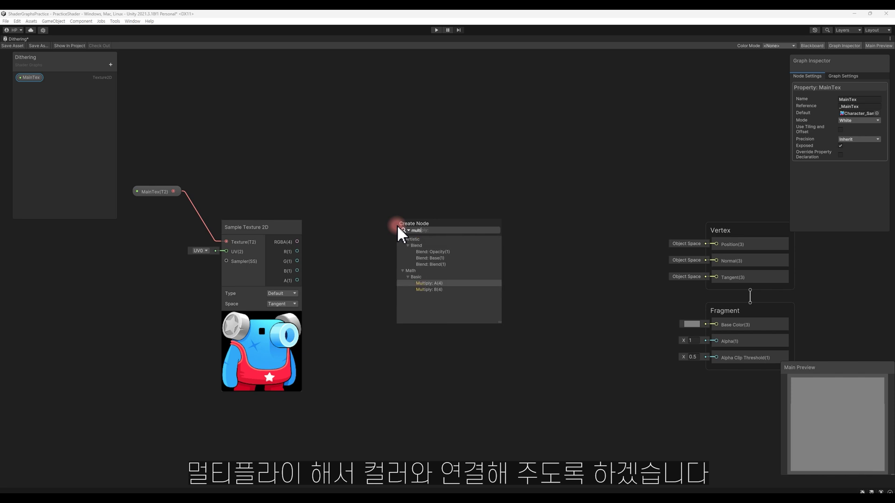
{"action": "key", "text": "Down"}
{"action": "key", "text": "Return"}
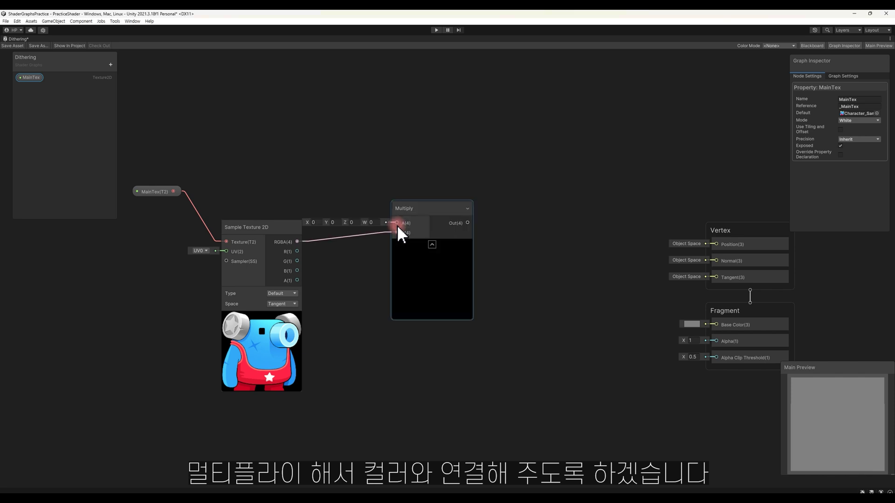
Add a Color node into Multiply A and set it to white
{"action": "left_click_drag", "start_coordinate": [397, 223], "coordinate": [337, 169]}
{"action": "type", "text": "color"}
{"action": "key", "text": "Return"}
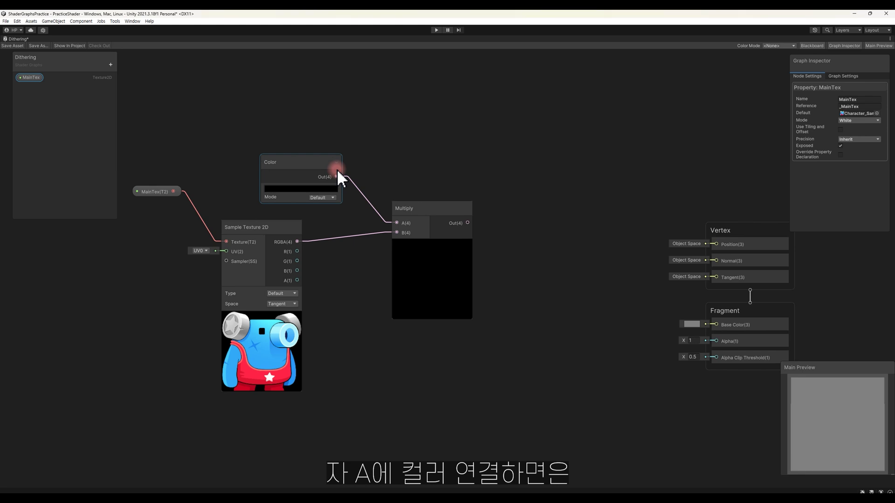
{"action": "left_click", "coordinate": [293, 190]}
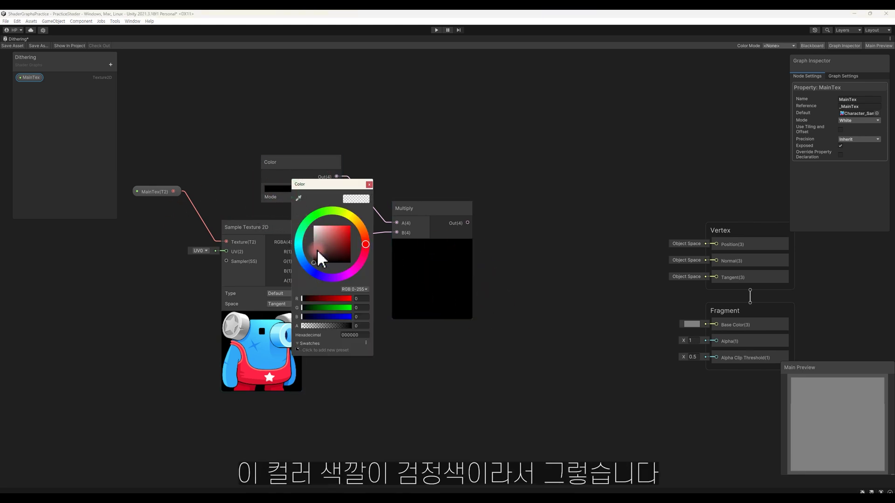
{"action": "left_click_drag", "start_coordinate": [315, 261], "coordinate": [298, 208]}
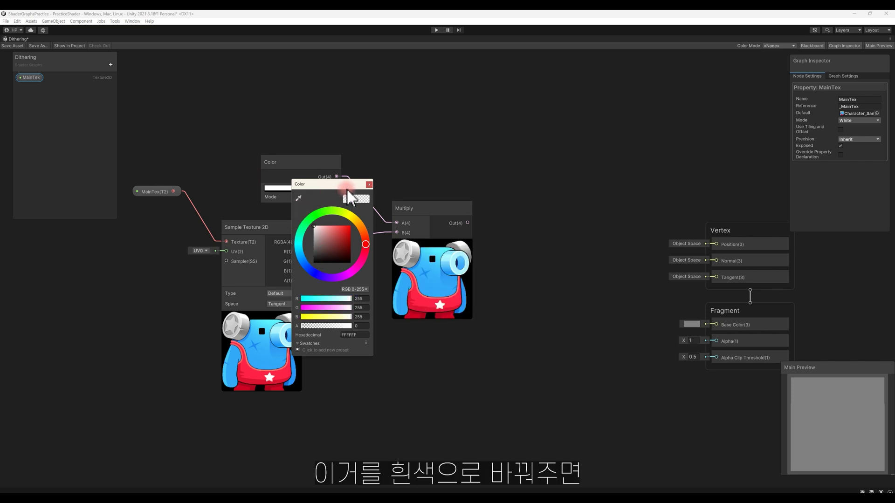
{"action": "left_click", "coordinate": [369, 184]}
{"action": "left_click", "coordinate": [399, 205]}
Connect the Multiply output to Base Color and tidy the node layout
{"action": "left_click", "coordinate": [443, 250]}
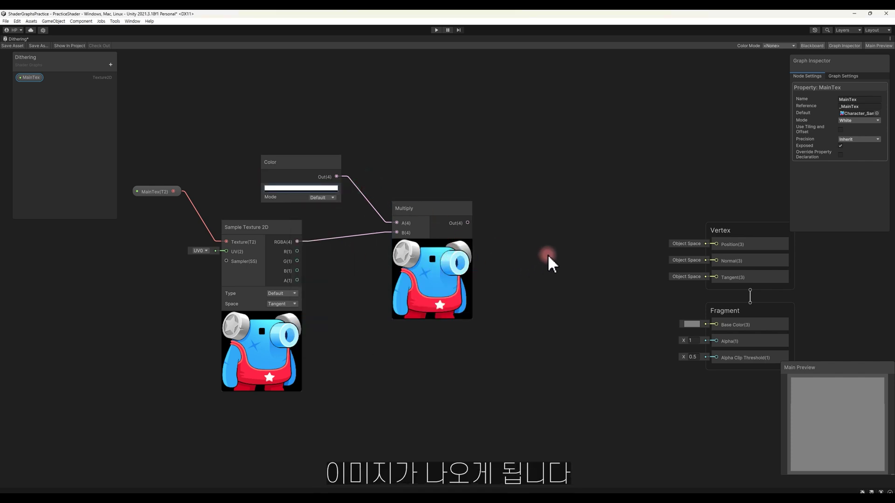
{"action": "middle_click_drag", "start_coordinate": [544, 256], "coordinate": [462, 239]}
{"action": "left_click_drag", "start_coordinate": [386, 205], "coordinate": [632, 308]}
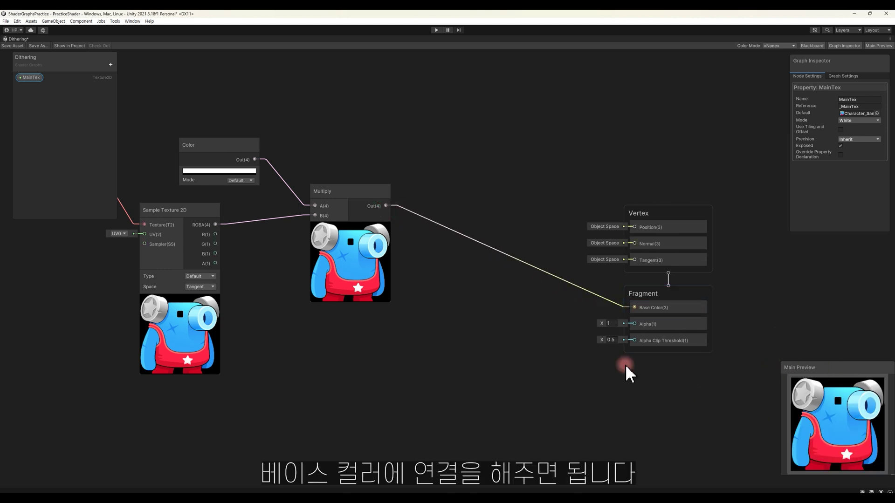
{"action": "left_click_drag", "start_coordinate": [176, 211], "coordinate": [197, 213]}
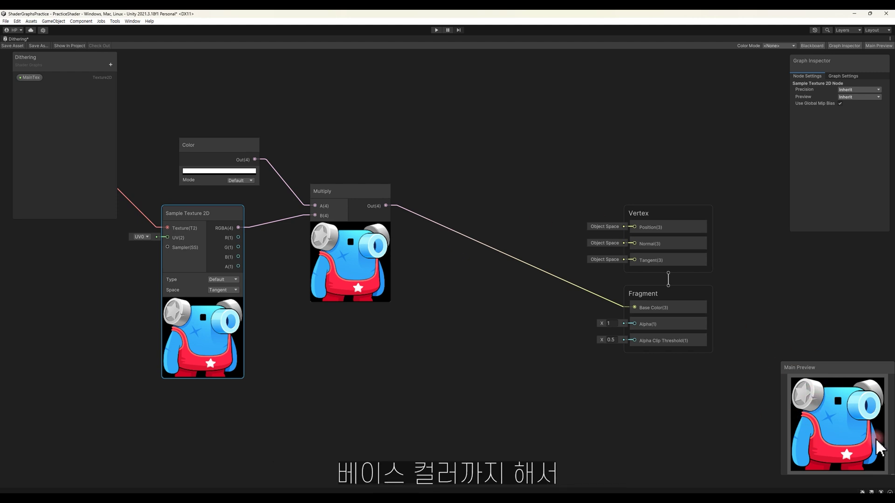
{"action": "mouse_move", "coordinate": [319, 350]}
{"action": "middle_mouse_down"}
{"action": "mouse_move", "coordinate": [401, 321]}
{"action": "mouse_move", "coordinate": [335, 320]}
{"action": "middle_mouse_up"}
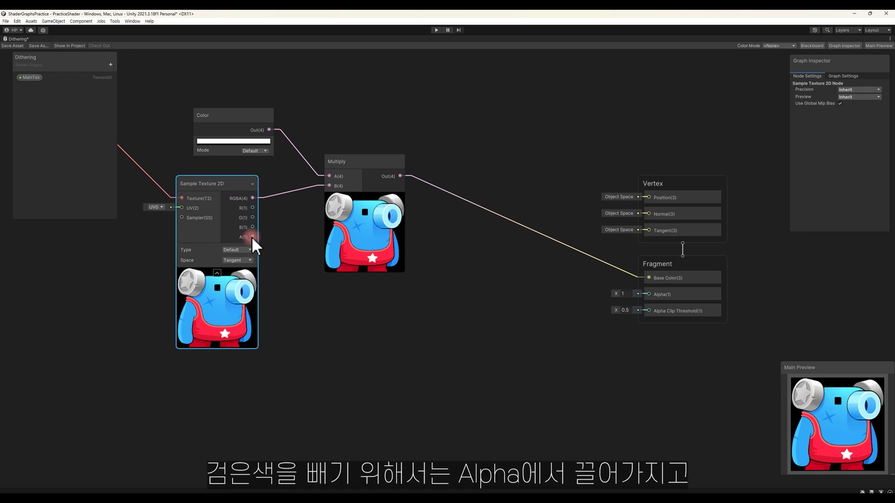
Multiply the texture's alpha in a new Multiply node wired to Fragment Alpha
{"action": "left_click_drag", "start_coordinate": [252, 237], "coordinate": [430, 352]}
{"action": "type", "text": "multi"}
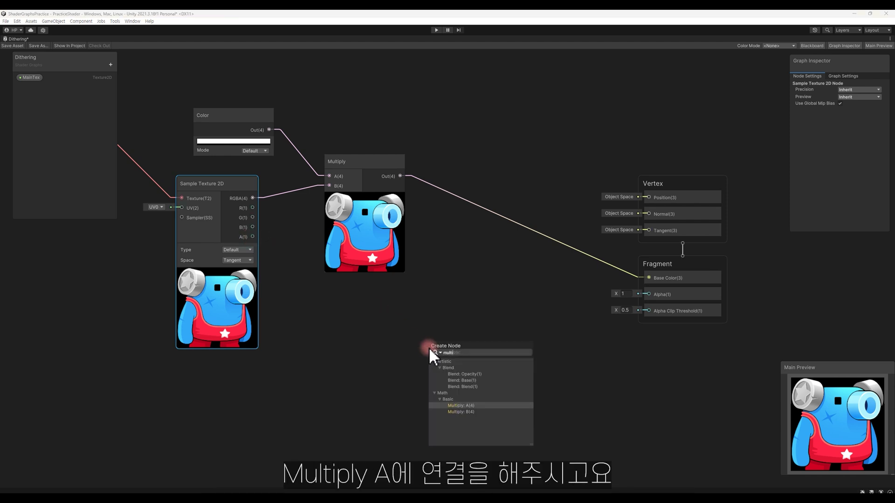
{"action": "key", "text": "Return"}
{"action": "left_click_drag", "start_coordinate": [499, 355], "coordinate": [649, 294]}
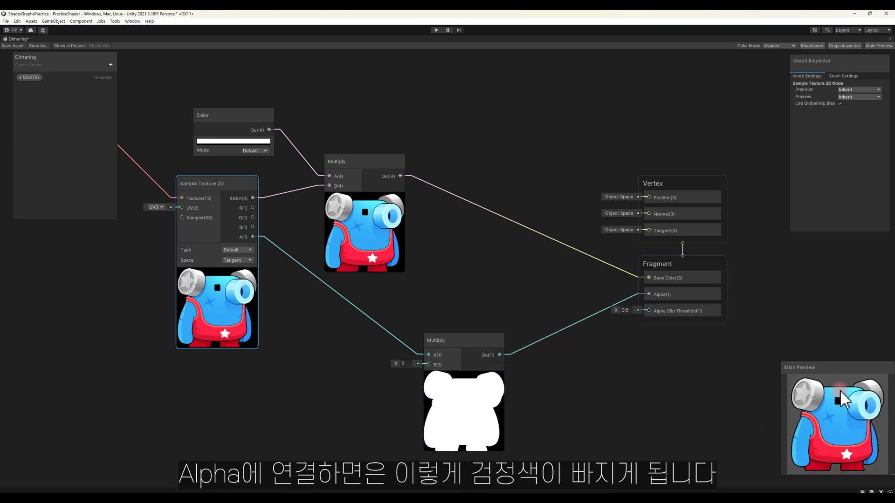
{"action": "middle_click_drag", "start_coordinate": [558, 406], "coordinate": [550, 354]}
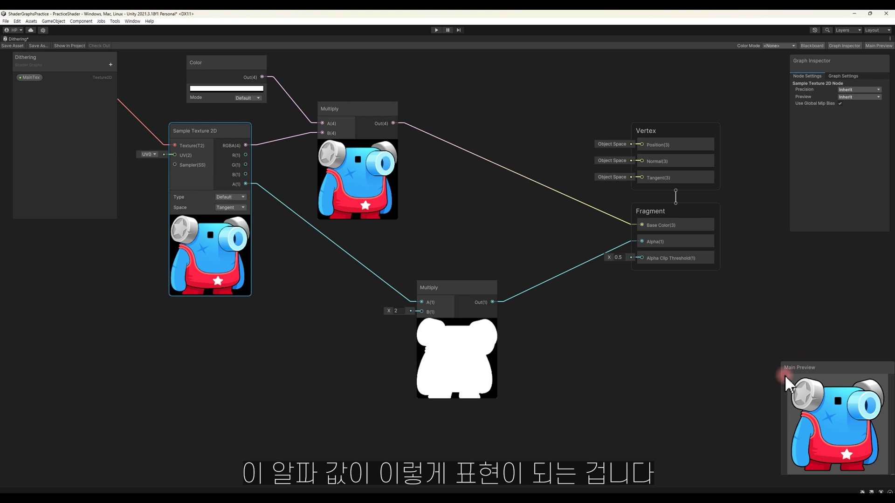
{"action": "middle_click_drag", "start_coordinate": [309, 343], "coordinate": [318, 346]}
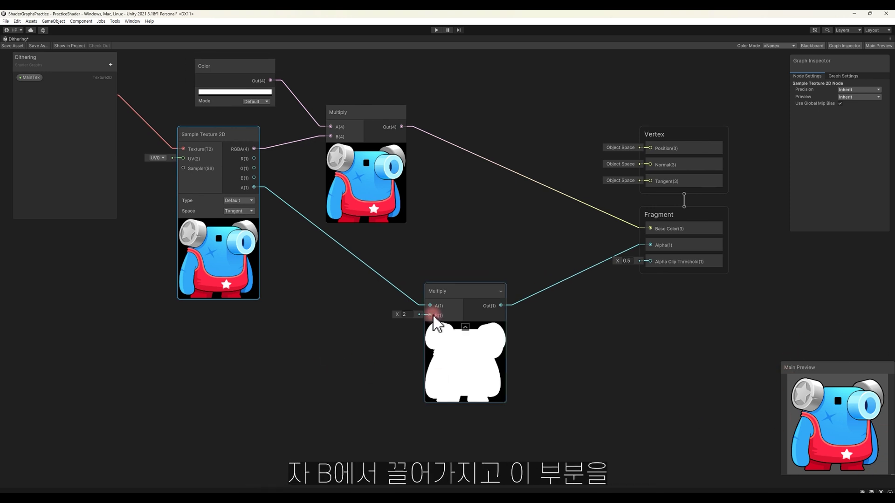
Add a Float node feeding the alpha Multiply's B input
{"action": "left_click_drag", "start_coordinate": [434, 317], "coordinate": [357, 345]}
{"action": "type", "text": "float"}
{"action": "key", "text": "Return"}
{"action": "left_click", "coordinate": [299, 353]}
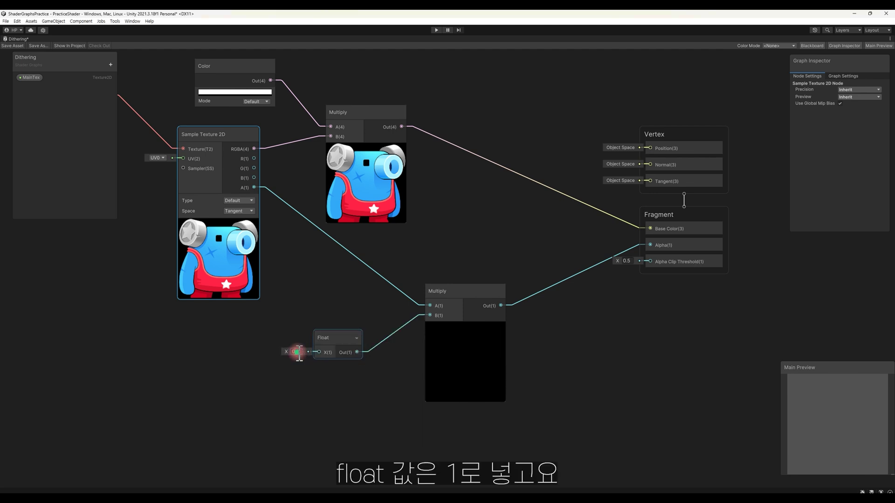
Test the Float value at 1 and 0.6, then set it back to 1
{"action": "type", "text": "1"}
{"action": "key", "text": "Return"}
{"action": "left_click", "coordinate": [304, 353]}
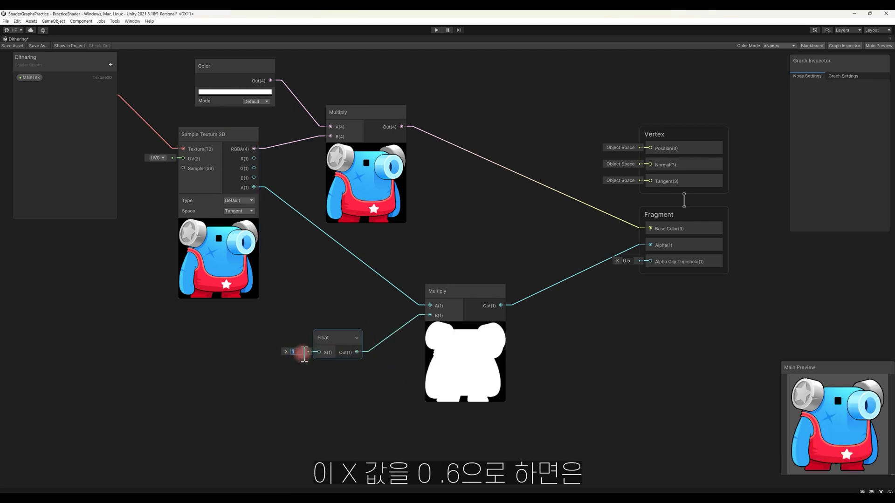
{"action": "type", "text": "0.6"}
{"action": "key", "text": "Return"}
{"action": "left_click", "coordinate": [497, 356]}
{"action": "left_click", "coordinate": [303, 354]}
{"action": "double_click", "coordinate": [297, 352]}
{"action": "type", "text": "1"}
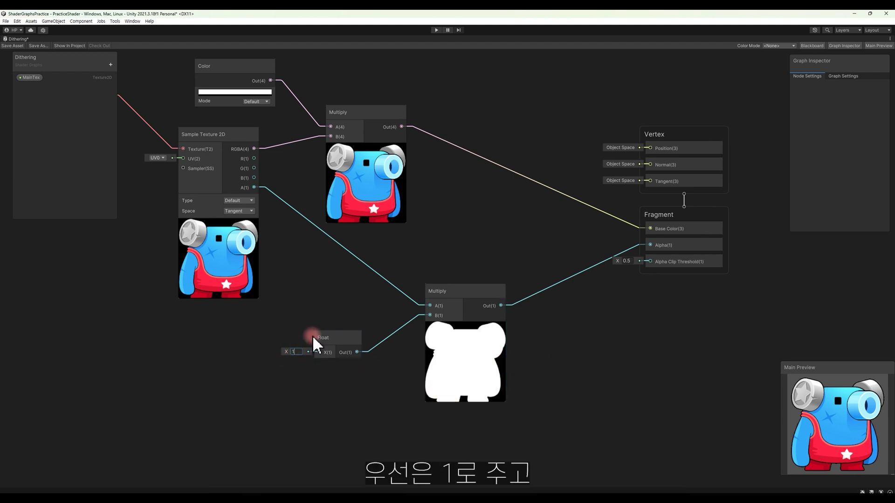
Convert the Float node to a property named Opacity
{"action": "right_click", "coordinate": [337, 335]}
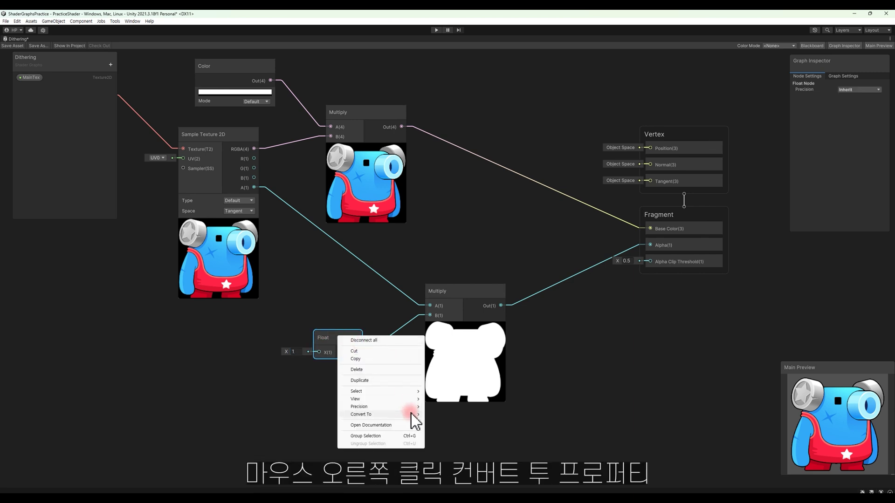
{"action": "mouse_move", "coordinate": [410, 414]}
{"action": "left_click", "coordinate": [453, 429]}
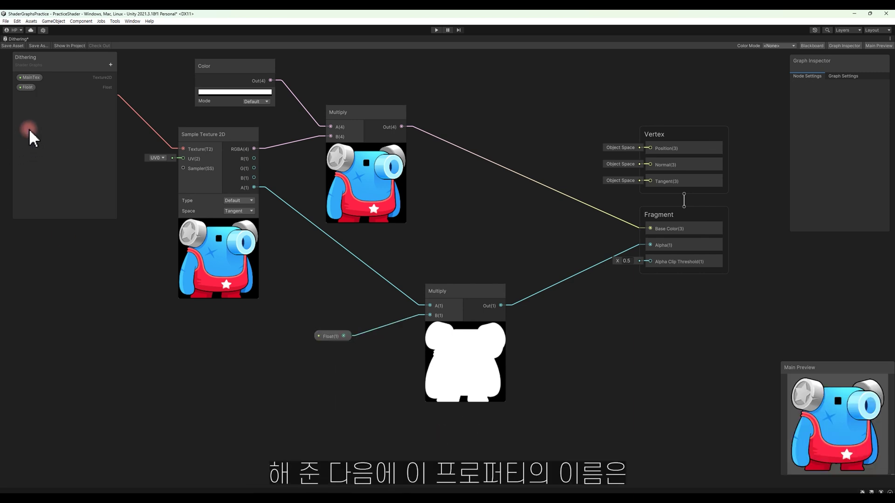
{"action": "double_click", "coordinate": [24, 88]}
{"action": "type", "text": "Opacit"}
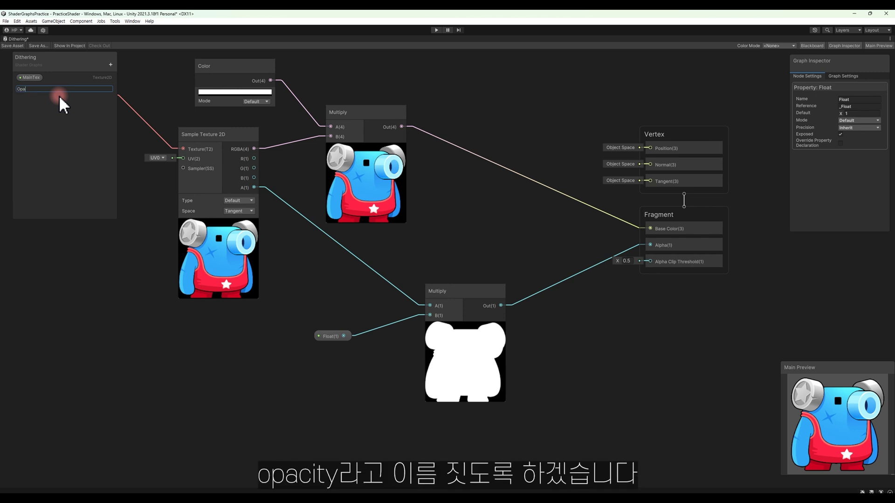
{"action": "type", "text": "y"}
{"action": "key", "text": "Return"}
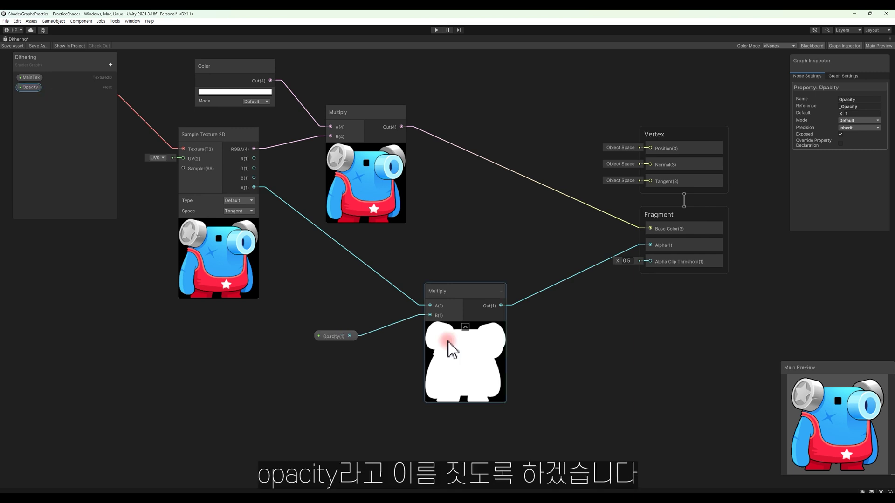
{"action": "left_click_drag", "start_coordinate": [325, 337], "coordinate": [360, 337]}
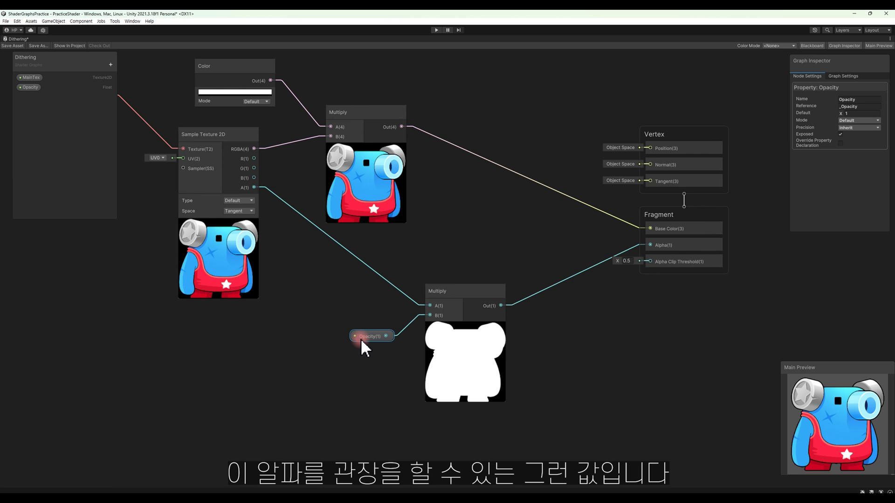
Convert the white Color node into a Color property as well
{"action": "left_click", "coordinate": [227, 67]}
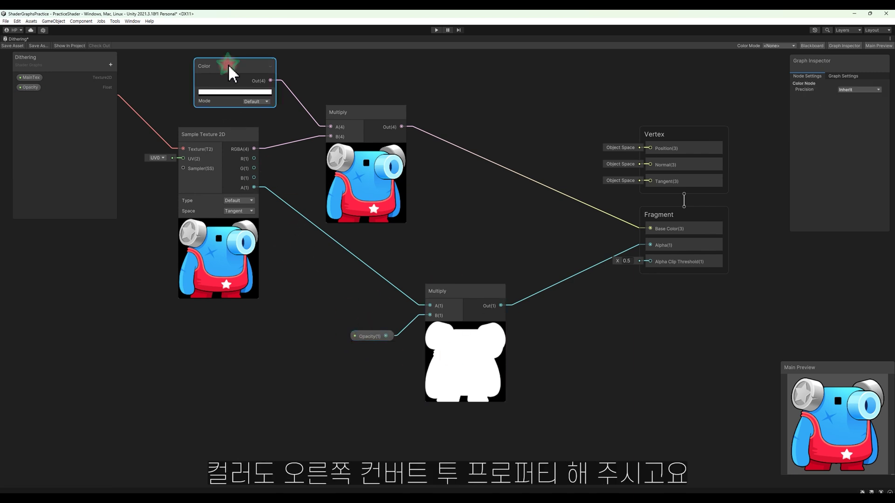
{"action": "right_click", "coordinate": [228, 66]}
{"action": "mouse_move", "coordinate": [272, 144]}
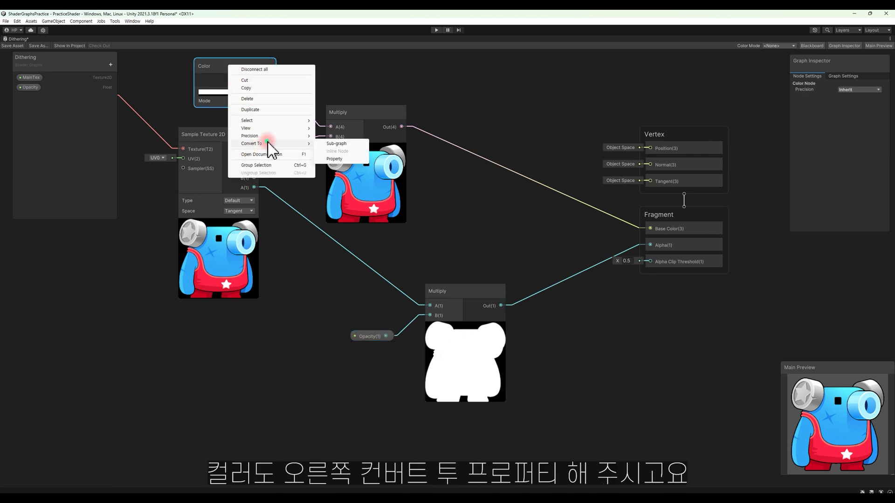
{"action": "left_click", "coordinate": [333, 145]}
{"action": "left_click", "coordinate": [29, 97]}
{"action": "left_click_drag", "start_coordinate": [355, 336], "coordinate": [355, 289]}
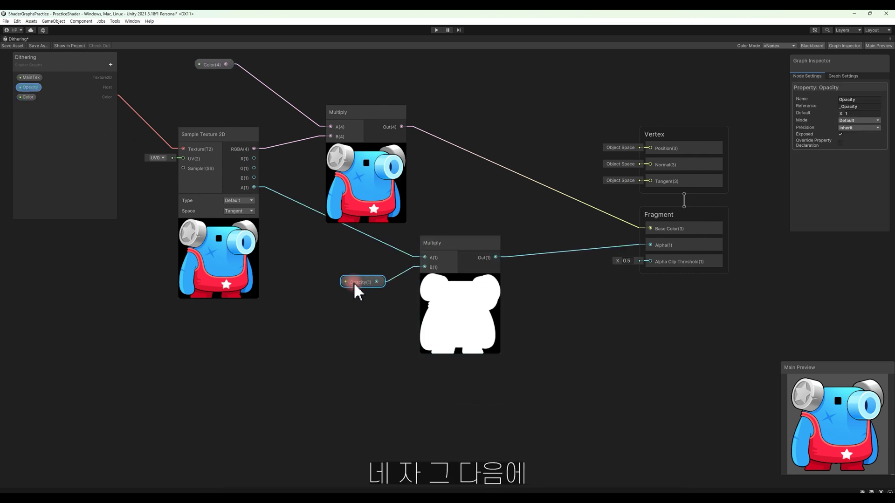
{"action": "scroll", "coordinate": [526, 365], "scroll_direction": "down", "scroll_amount": 3}
Add a Dither node from Artistic > Filter to the graph
{"action": "middle_click_drag", "start_coordinate": [388, 381], "coordinate": [424, 346]}
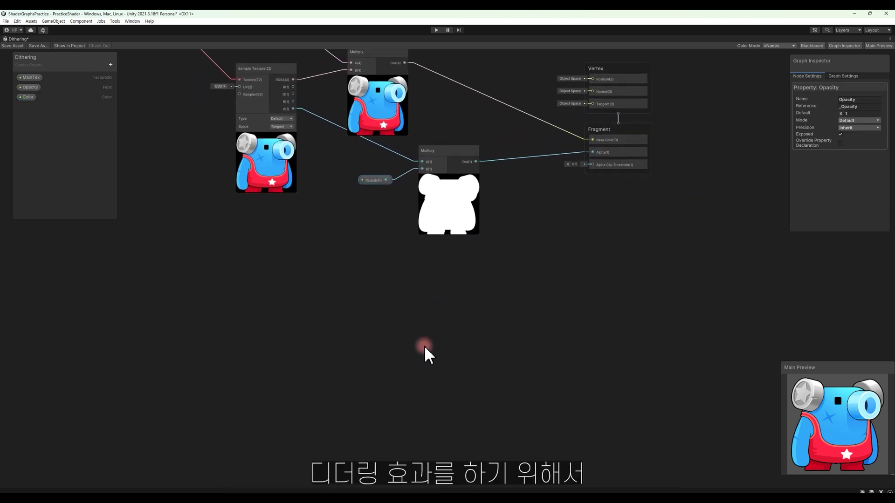
{"action": "left_click", "coordinate": [384, 306]}
{"action": "right_click", "coordinate": [384, 306]}
{"action": "left_click", "coordinate": [385, 308]}
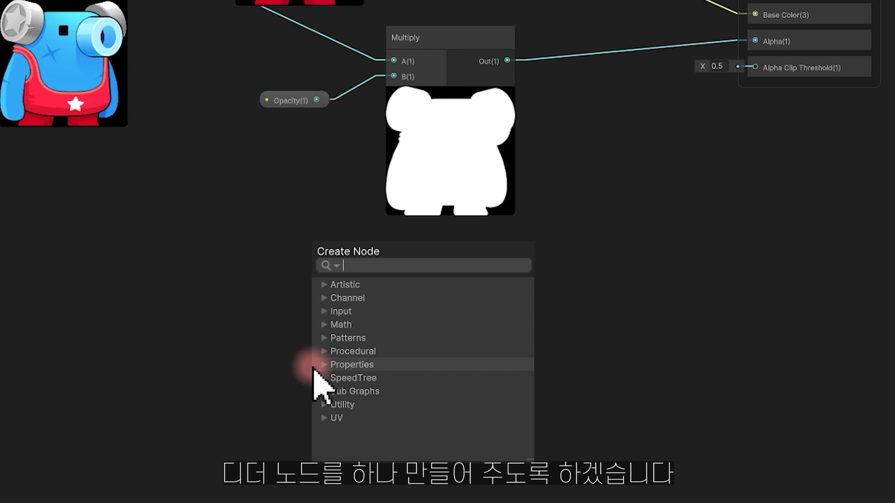
{"action": "left_click", "coordinate": [325, 284]}
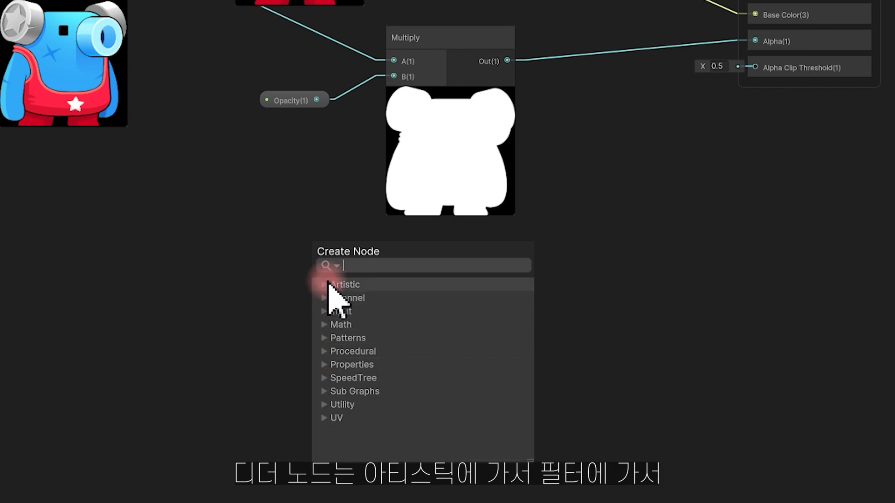
{"action": "left_click", "coordinate": [334, 324]}
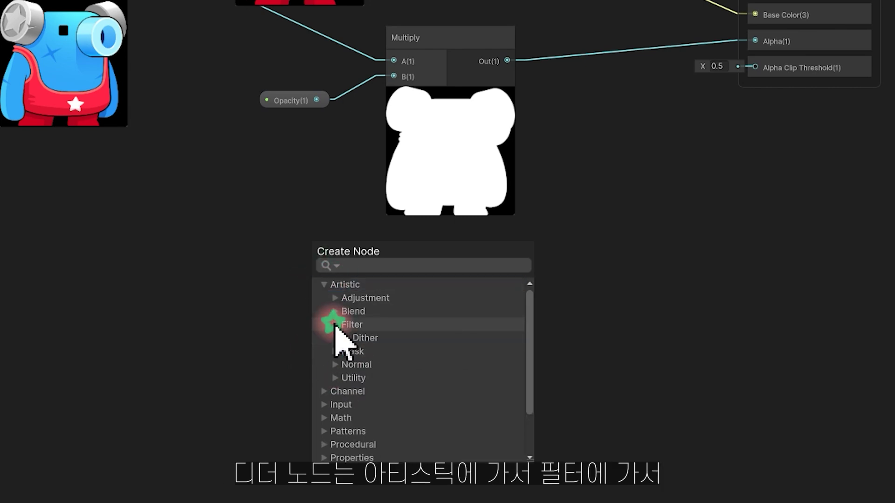
{"action": "left_click", "coordinate": [376, 339]}
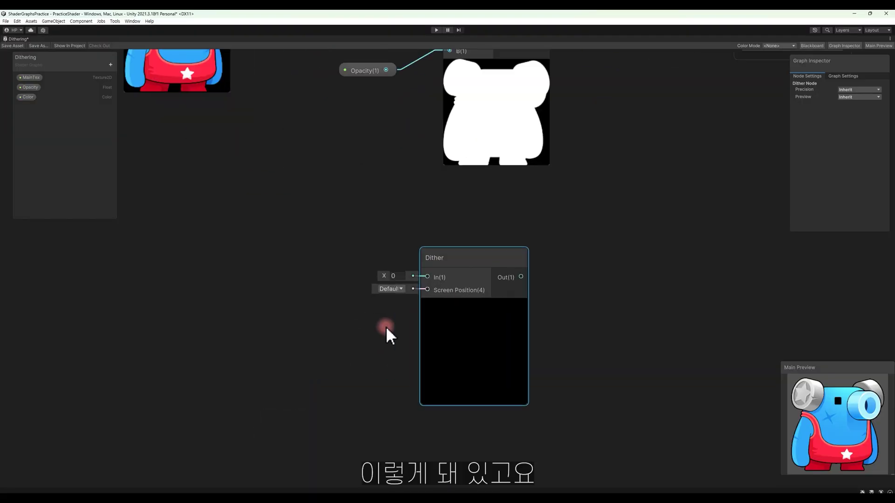
Set the Dither node's In value to 1 so it previews a dot pattern
{"action": "scroll", "coordinate": [385, 326], "scroll_direction": "up", "scroll_amount": 1}
{"action": "left_click", "coordinate": [399, 268]}
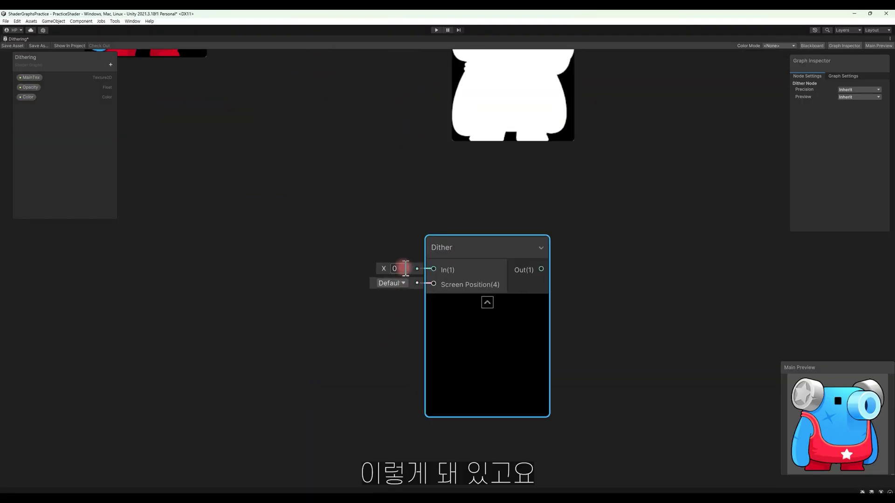
{"action": "type", "text": "1"}
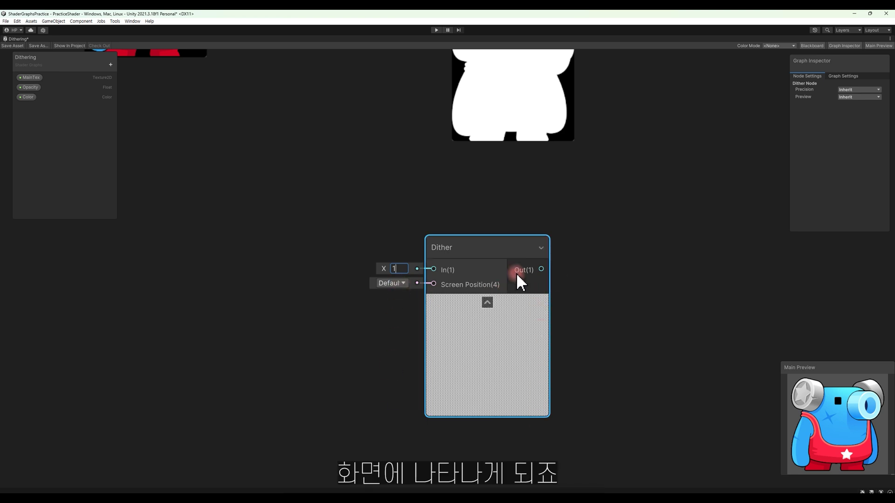
{"action": "left_click", "coordinate": [313, 282]}
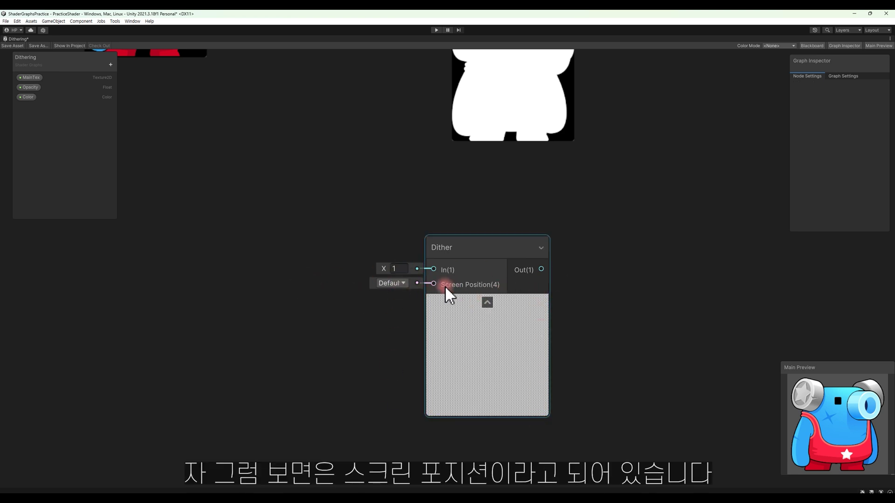
{"action": "middle_click_drag", "start_coordinate": [259, 363], "coordinate": [295, 316]}
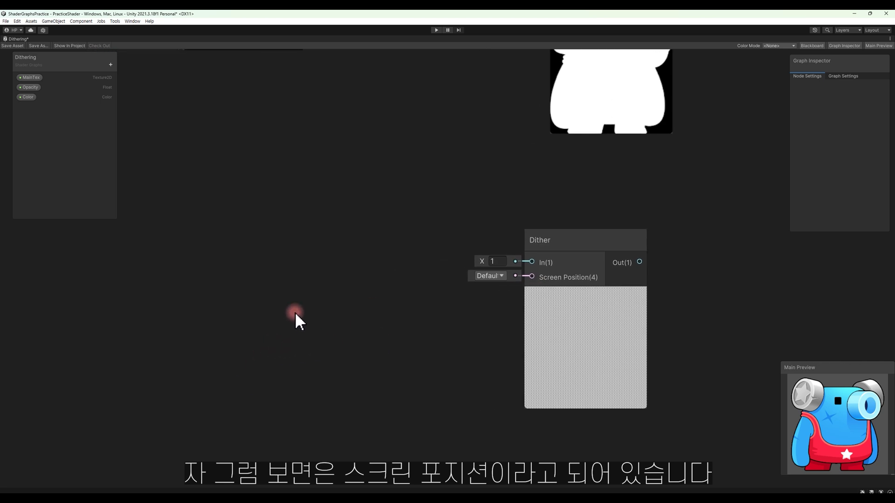
{"action": "key", "text": "space"}
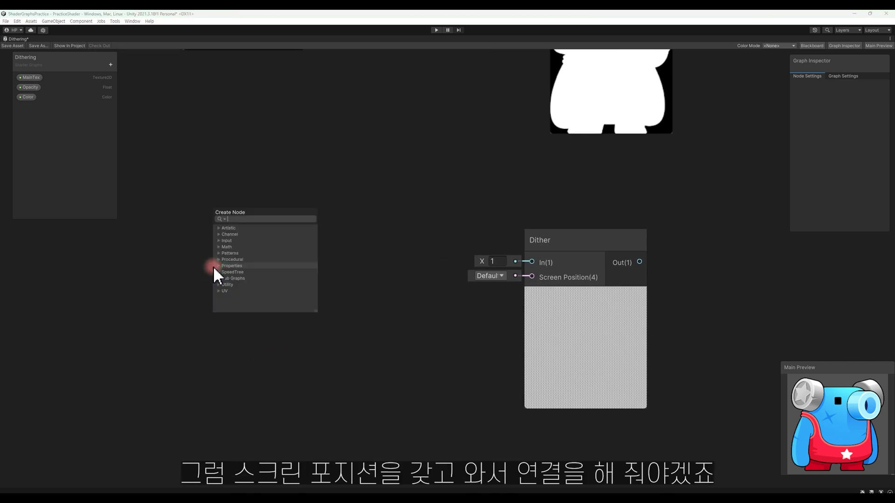
Place a Screen Position node left of Dither and wire its output into a new Divide node
{"action": "type", "text": "s"}
{"action": "left_click", "coordinate": [252, 278]}
{"action": "left_click_drag", "start_coordinate": [266, 278], "coordinate": [223, 239]}
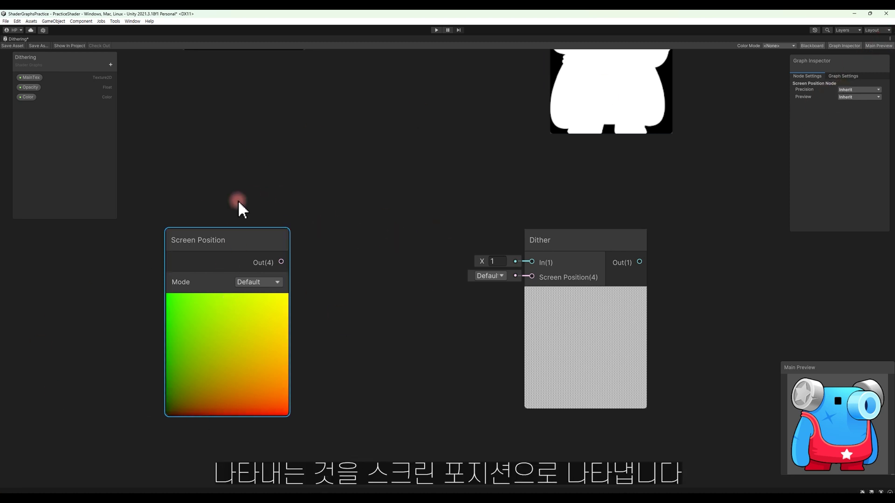
{"action": "mouse_move", "coordinate": [253, 248]}
{"action": "left_mouse_down"}
{"action": "mouse_move", "coordinate": [246, 223]}
{"action": "mouse_move", "coordinate": [329, 279]}
{"action": "left_mouse_up"}
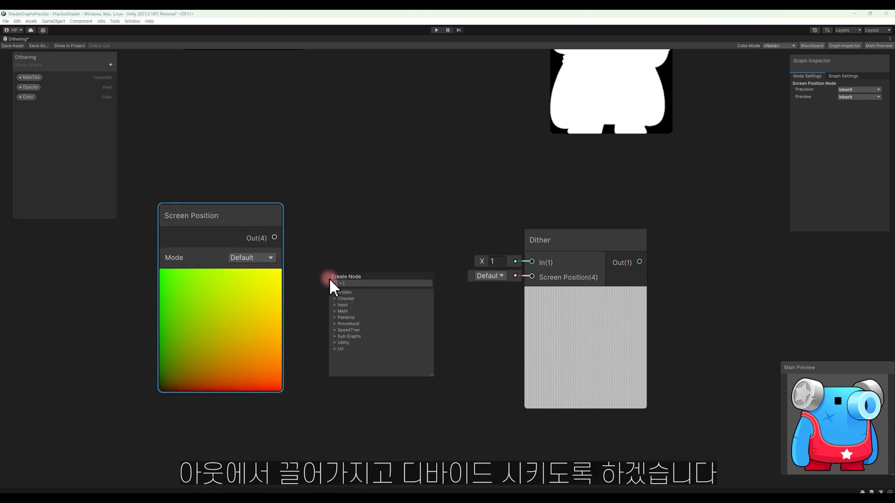
{"action": "type", "text": "divide"}
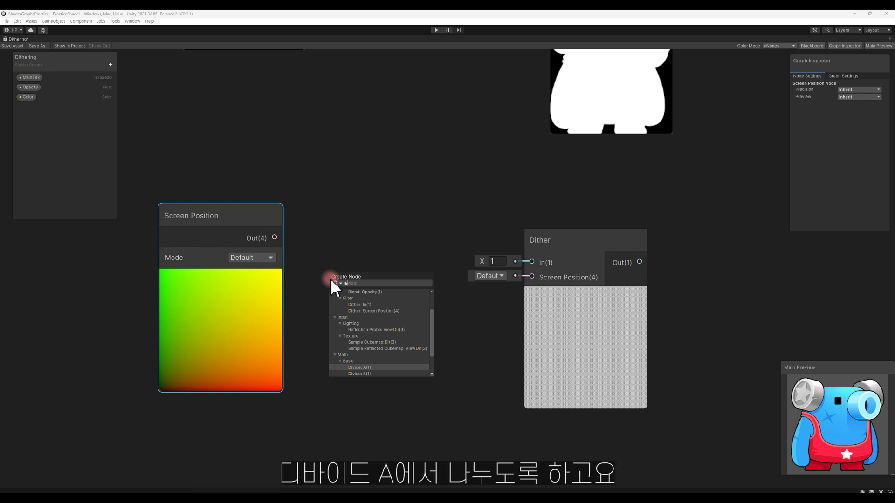
{"action": "key", "text": "Return"}
{"action": "left_click_drag", "start_coordinate": [262, 215], "coordinate": [230, 173]}
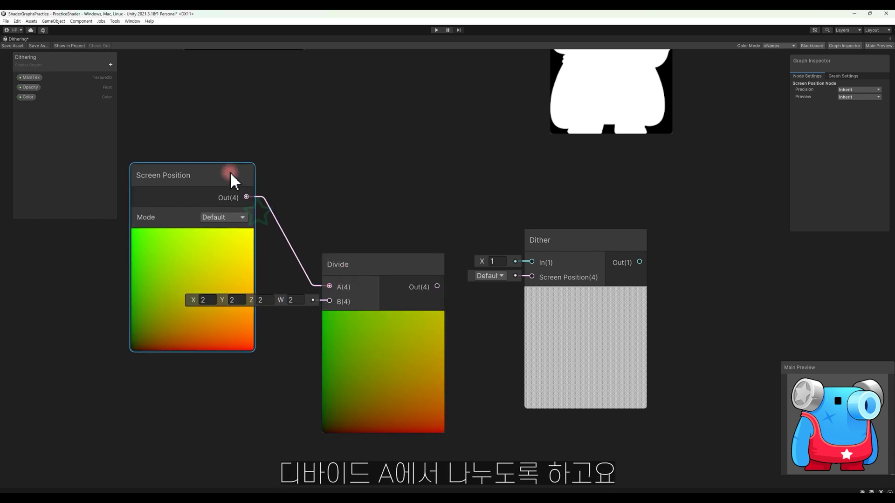
Wire a new Float node with value 1 into Divide's B input
{"action": "middle_click_drag", "start_coordinate": [287, 392], "coordinate": [312, 353]}
{"action": "left_click_drag", "start_coordinate": [354, 262], "coordinate": [279, 381]}
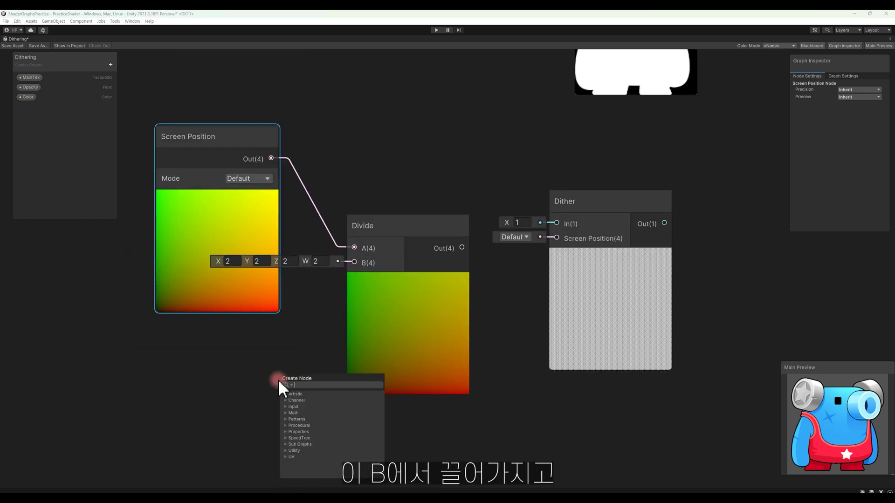
{"action": "type", "text": "float"}
{"action": "key", "text": "Return"}
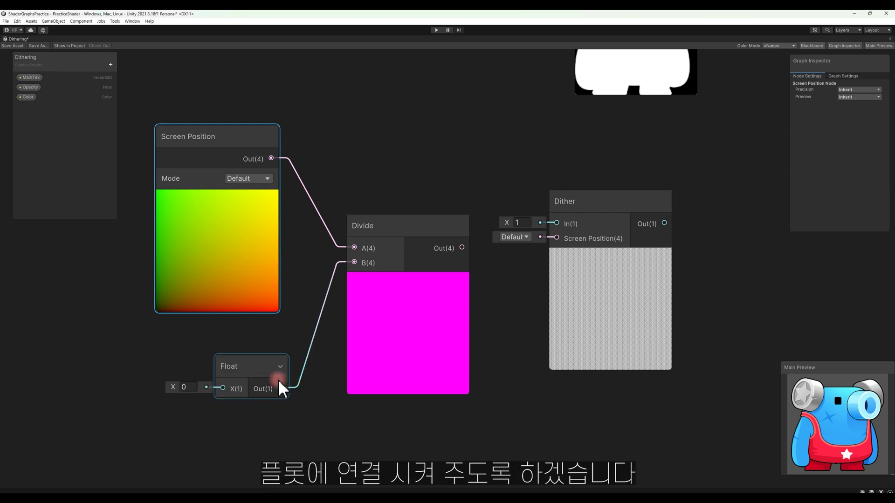
{"action": "left_click", "coordinate": [188, 388]}
{"action": "type", "text": "1"}
{"action": "left_click", "coordinate": [230, 365]}
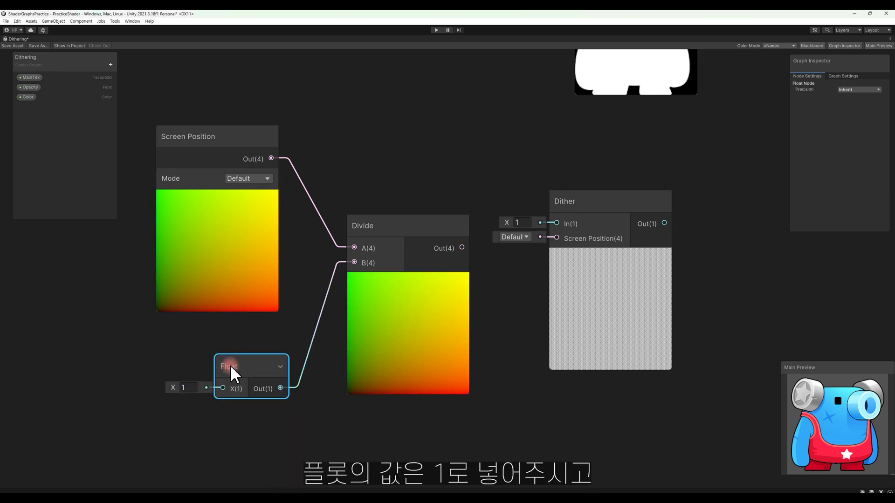
Convert the Float node into an exposed property named DitherSize
{"action": "right_click", "coordinate": [231, 365]}
{"action": "mouse_move", "coordinate": [261, 445]}
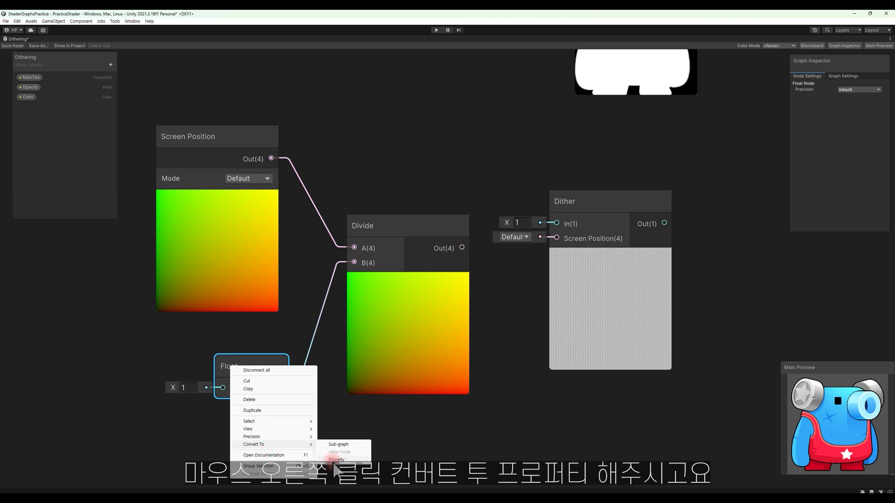
{"action": "left_click", "coordinate": [333, 444]}
{"action": "double_click", "coordinate": [28, 108]}
{"action": "type", "text": "DitherSize"}
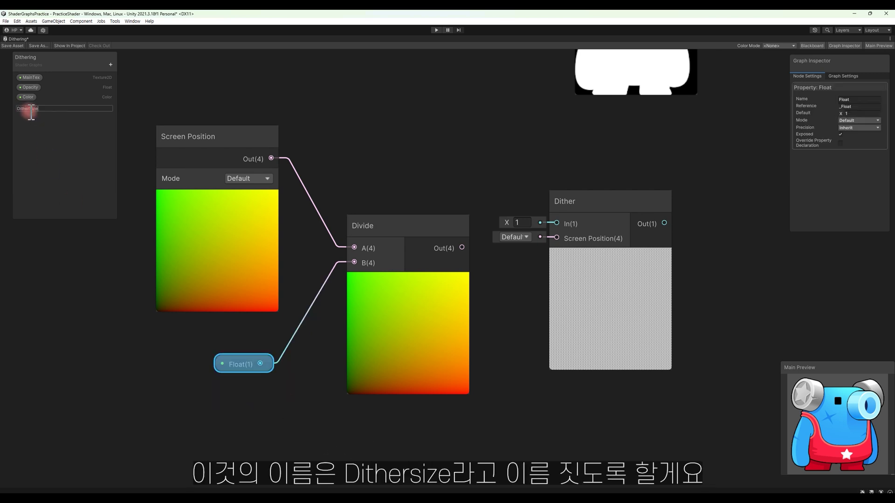
{"action": "key", "text": "Return"}
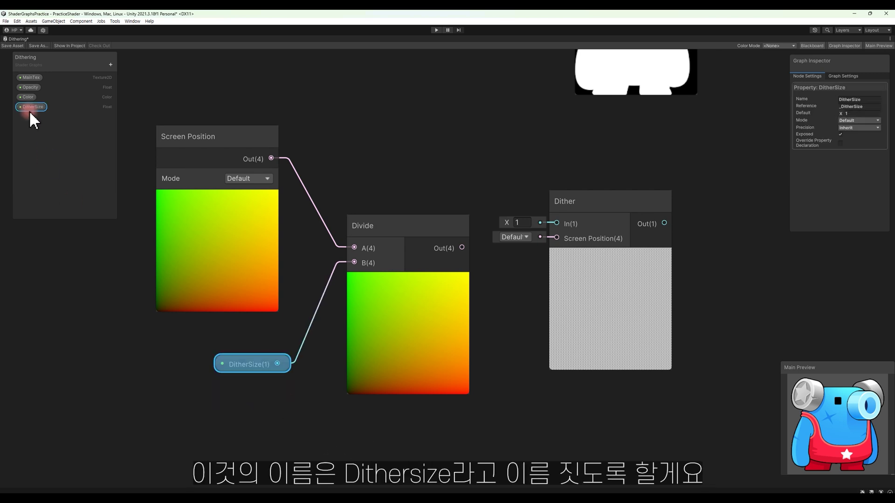
{"action": "left_click_drag", "start_coordinate": [457, 247], "coordinate": [556, 238]}
Connect Divide to Dither's Screen Position, and Dither's output to Alpha Clip Threshold
{"action": "middle_click_drag", "start_coordinate": [767, 310], "coordinate": [535, 362]}
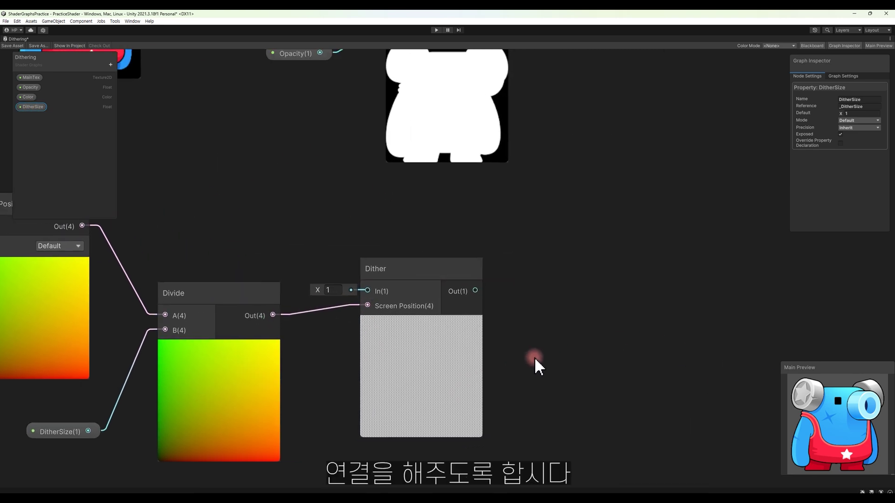
{"action": "scroll", "coordinate": [524, 273], "scroll_direction": "down", "scroll_amount": 3}
{"action": "middle_click_drag", "start_coordinate": [524, 275], "coordinate": [484, 300]}
{"action": "left_click_drag", "start_coordinate": [453, 331], "coordinate": [581, 197]}
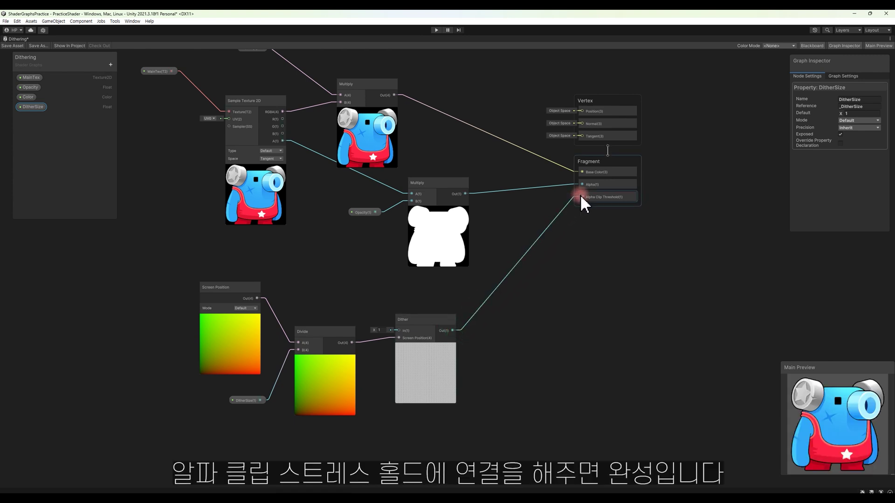
Group the dither nodes as 'Dither' and the texture and opacity nodes as 'MainTex'
{"action": "left_click_drag", "start_coordinate": [153, 267], "coordinate": [495, 460]}
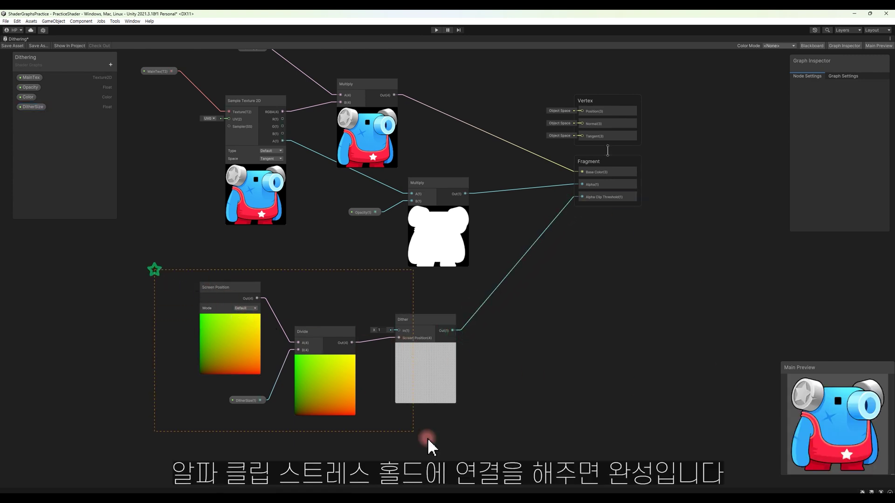
{"action": "key", "text": "ctrl+g"}
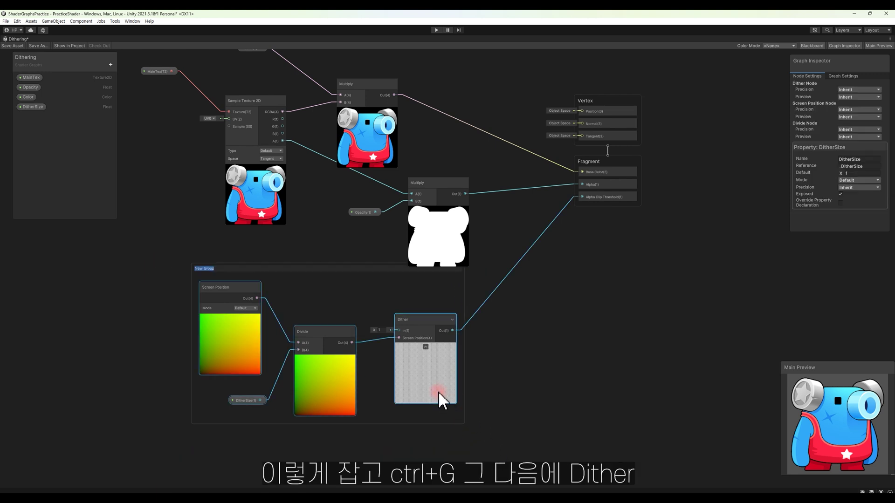
{"action": "type", "text": "ther"}
{"action": "key", "text": "Return"}
{"action": "scroll", "coordinate": [438, 391], "scroll_direction": "down", "scroll_amount": 3}
{"action": "left_click_drag", "start_coordinate": [250, 136], "coordinate": [454, 259]}
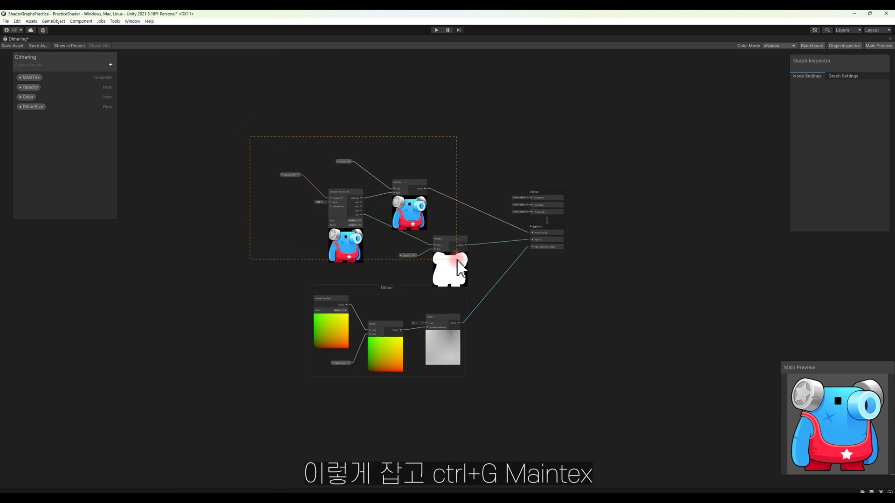
{"action": "key", "text": "ctrl+g"}
{"action": "type", "text": "MainTex"}
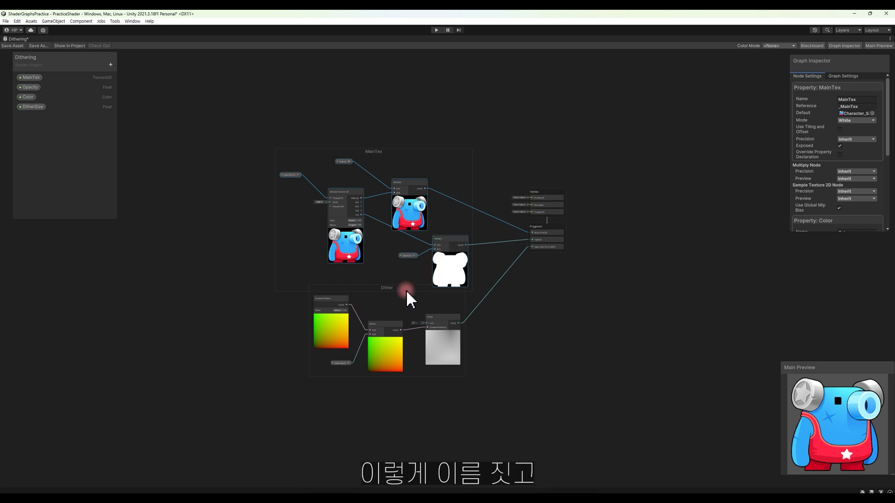
{"action": "left_click_drag", "start_coordinate": [408, 290], "coordinate": [416, 316]}
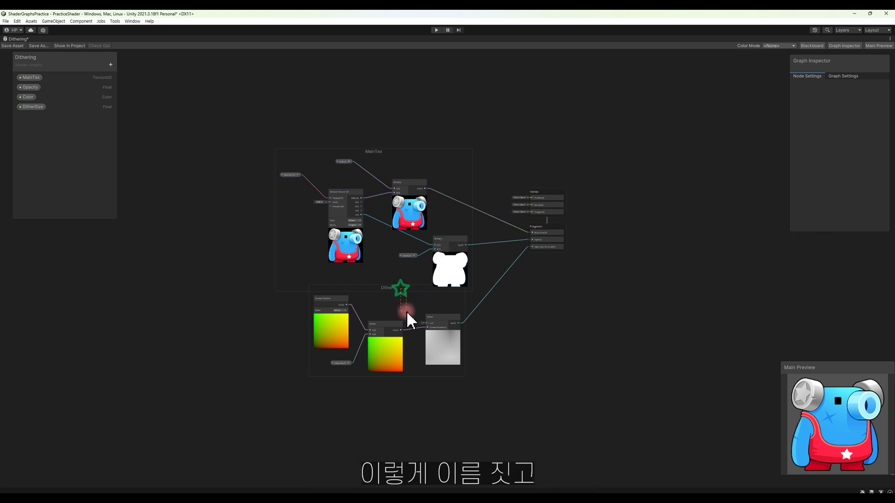
Save the shader graph and return to the Scene view centred on the character
{"action": "left_click", "coordinate": [11, 46]}
{"action": "key", "text": "shift+space"}
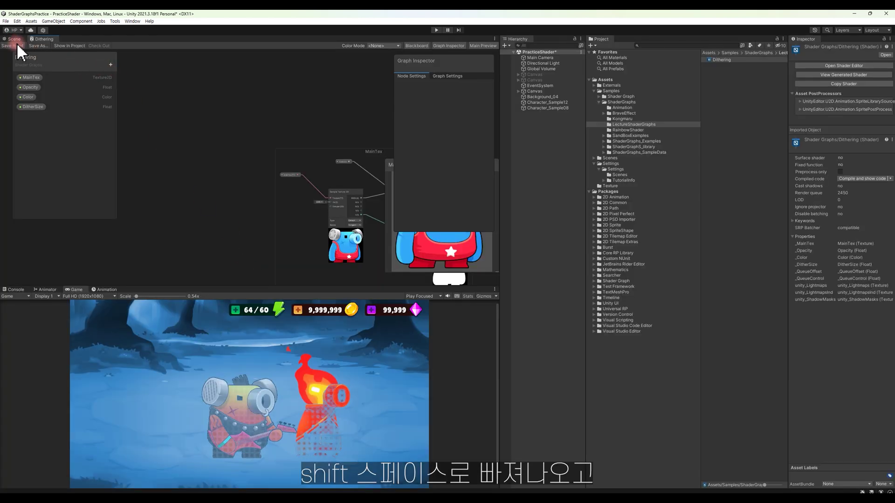
{"action": "left_click", "coordinate": [13, 39]}
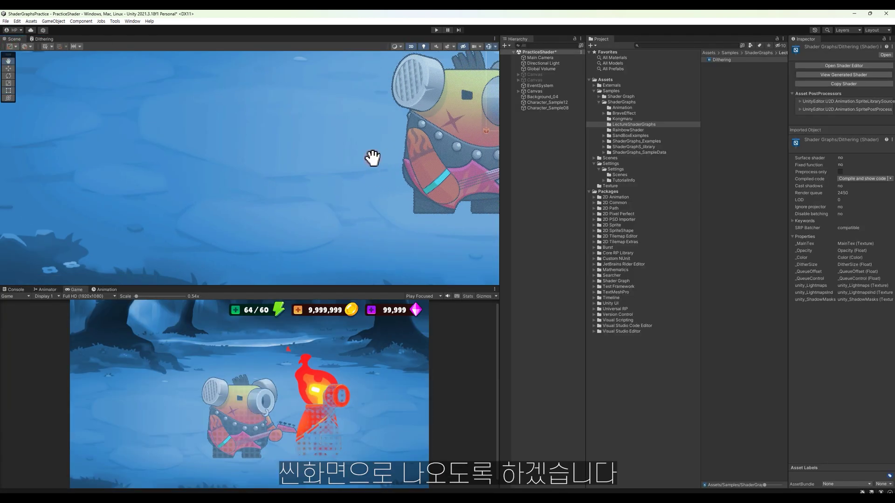
{"action": "middle_click_drag", "start_coordinate": [382, 158], "coordinate": [262, 170]}
Create a material named Dithering from the Dithering shader graph
{"action": "left_click", "coordinate": [722, 58]}
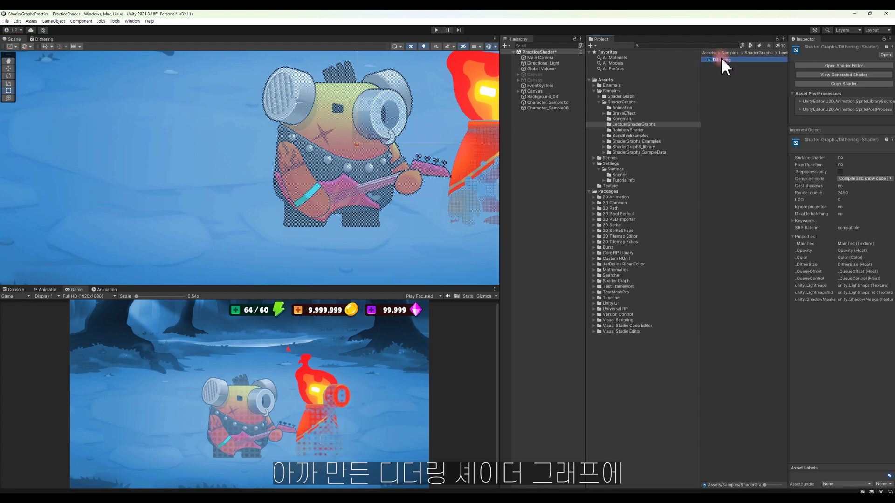
{"action": "right_click", "coordinate": [719, 60]}
{"action": "mouse_move", "coordinate": [737, 65]}
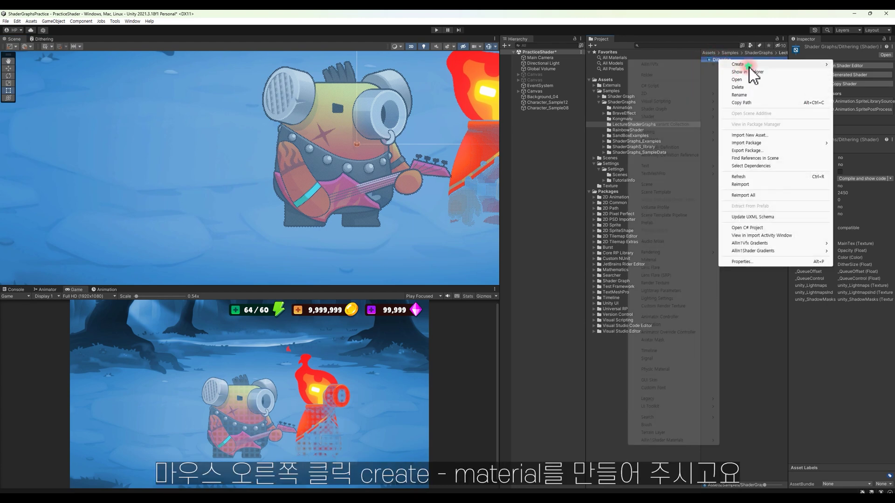
{"action": "left_click", "coordinate": [659, 260]}
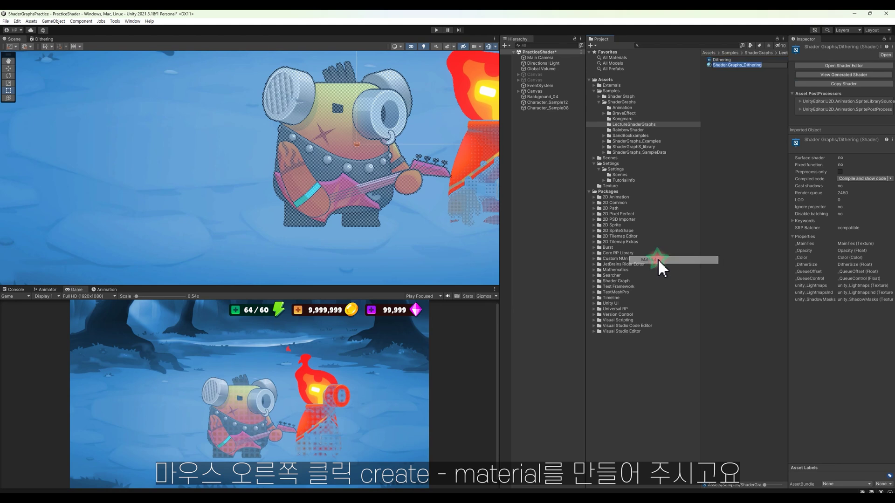
{"action": "key", "text": "BackSpace"}
{"action": "left_click", "coordinate": [707, 71]}
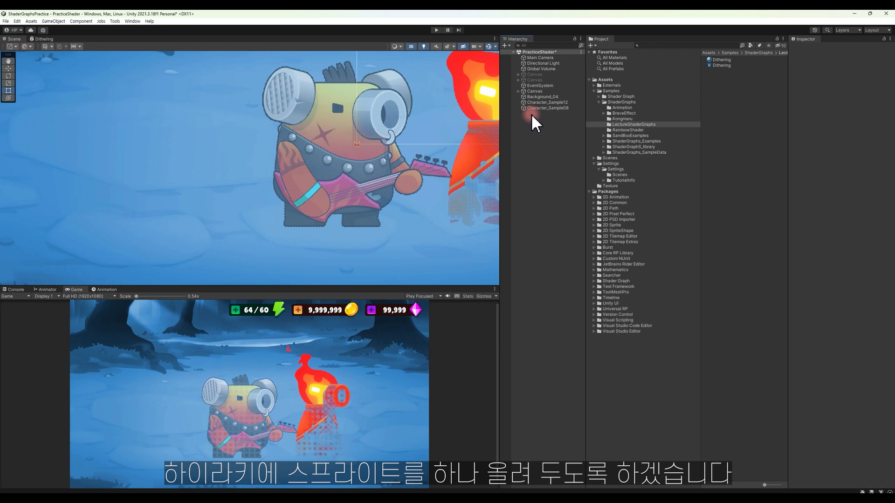
{"action": "left_click", "coordinate": [662, 45]}
Add the Character_Sample01_xl sprite to the scene and move it left of the others
{"action": "type", "text": "chara"}
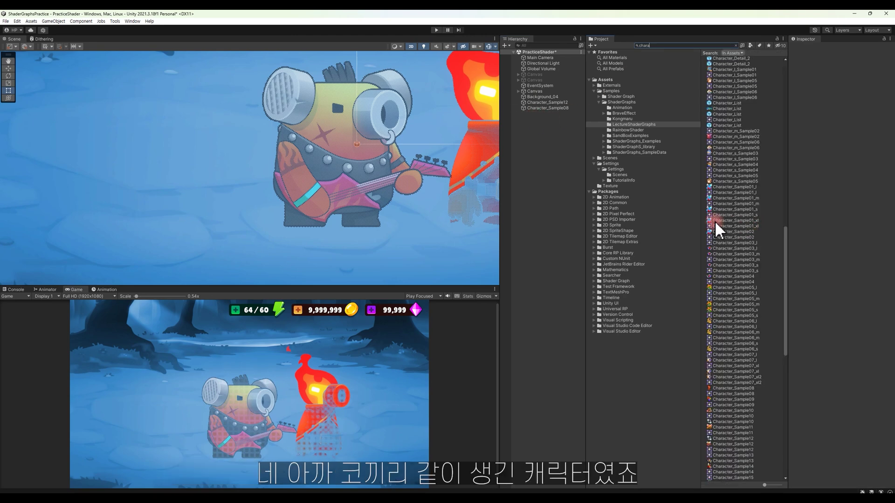
{"action": "left_click", "coordinate": [714, 220]}
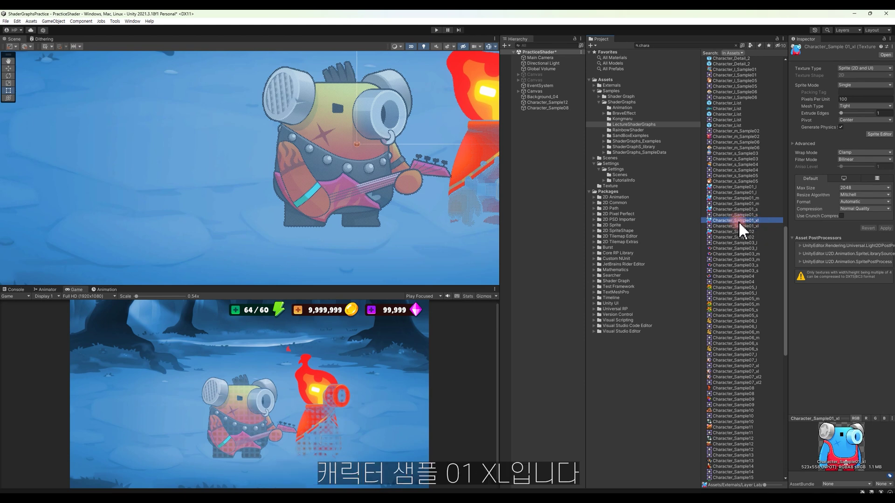
{"action": "left_click_drag", "start_coordinate": [738, 221], "coordinate": [539, 155]}
{"action": "key", "text": "w"}
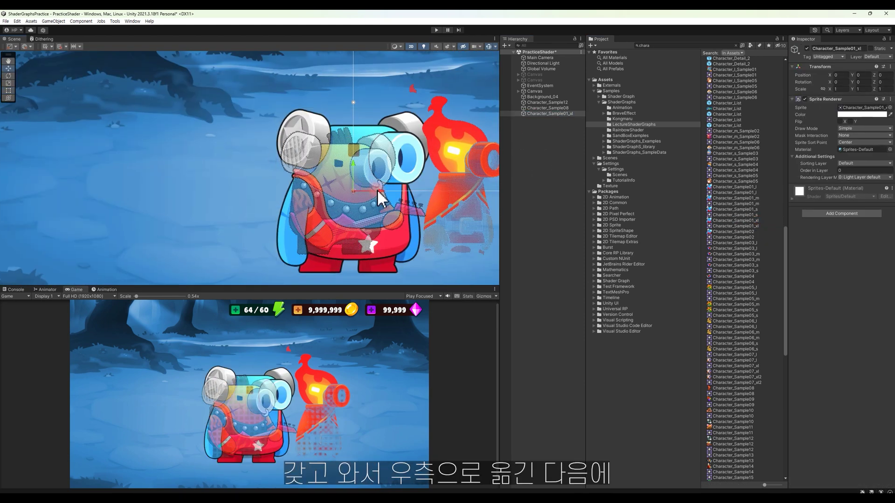
{"action": "left_click_drag", "start_coordinate": [380, 195], "coordinate": [215, 186]}
Set the character's Position Z to -1 and drag the Dithering material onto it
{"action": "left_click", "coordinate": [880, 74]}
{"action": "type", "text": "-1"}
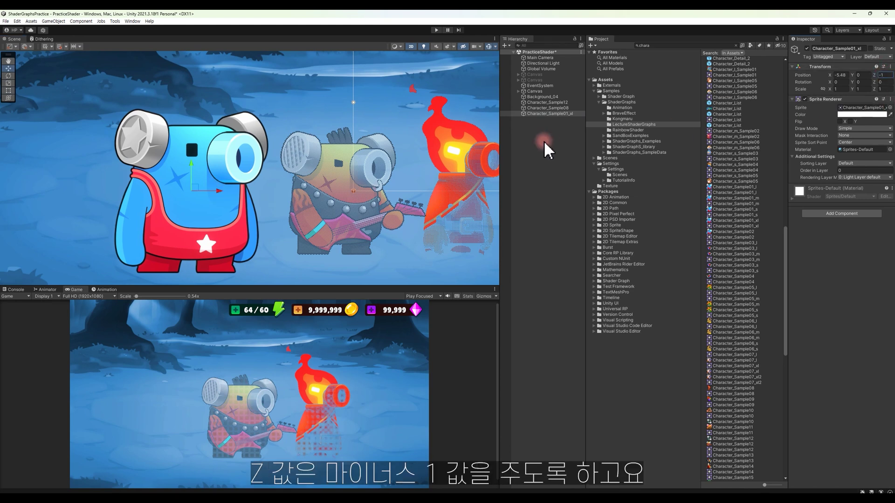
{"action": "left_click", "coordinate": [546, 113]}
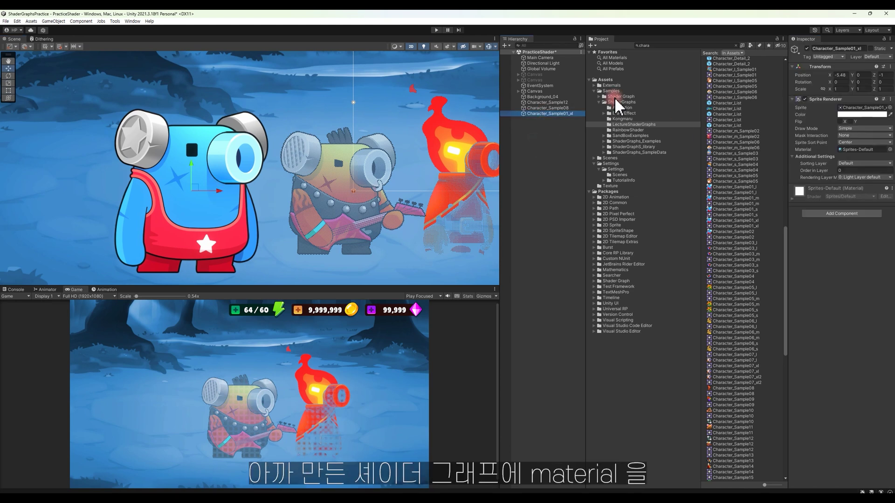
{"action": "left_click", "coordinate": [627, 124]}
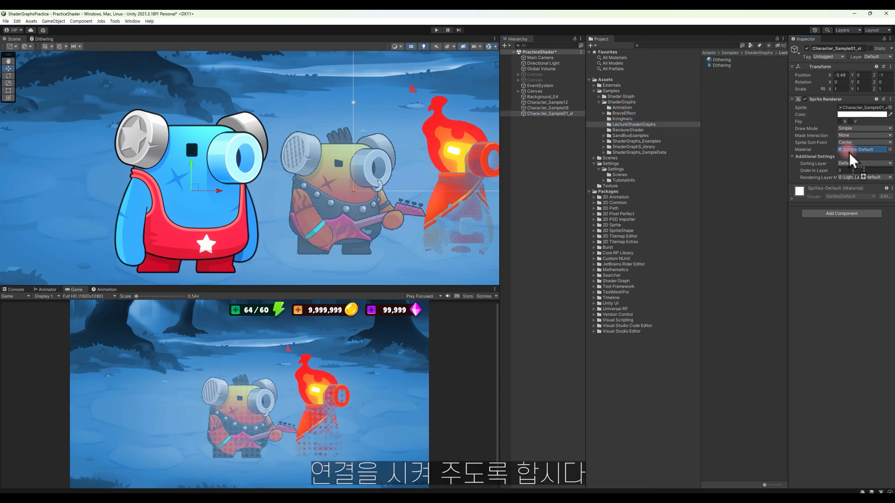
{"action": "left_click_drag", "start_coordinate": [714, 59], "coordinate": [852, 149]}
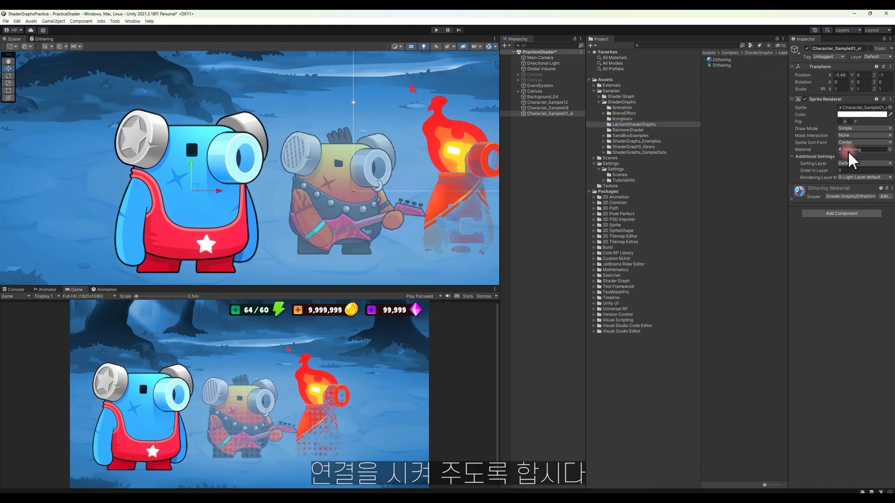
Expand the Dithering material and preview Opacity changes with a red material colour
{"action": "left_click", "coordinate": [792, 199]}
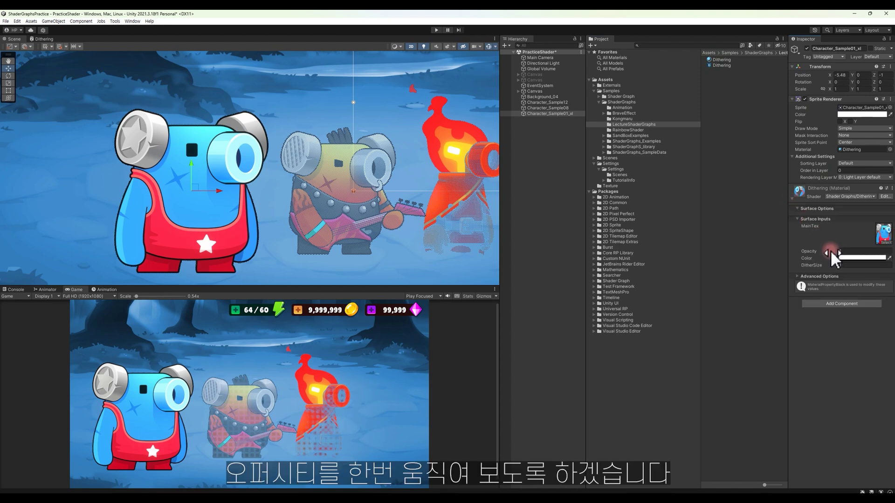
{"action": "left_click_drag", "start_coordinate": [833, 256], "coordinate": [825, 259]}
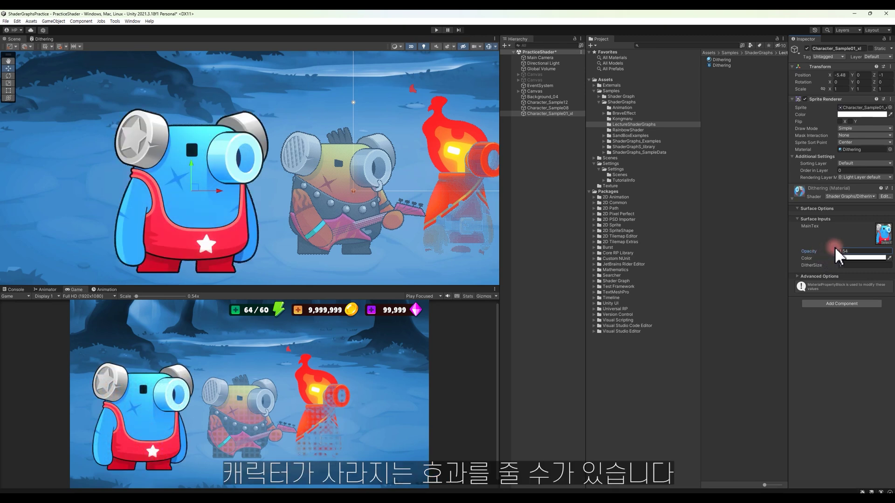
{"action": "left_click_drag", "start_coordinate": [825, 259], "coordinate": [844, 252]}
{"action": "left_click", "coordinate": [858, 257]}
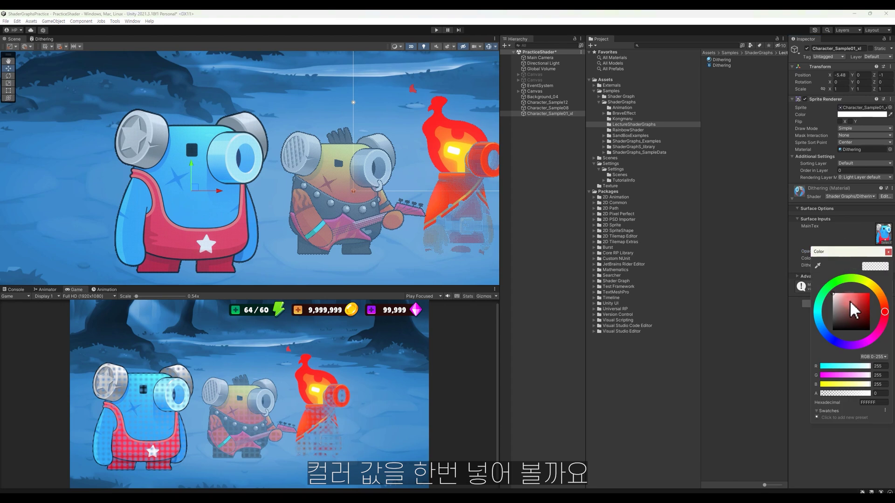
{"action": "left_click_drag", "start_coordinate": [851, 308], "coordinate": [890, 283]}
{"action": "left_click", "coordinate": [889, 251]}
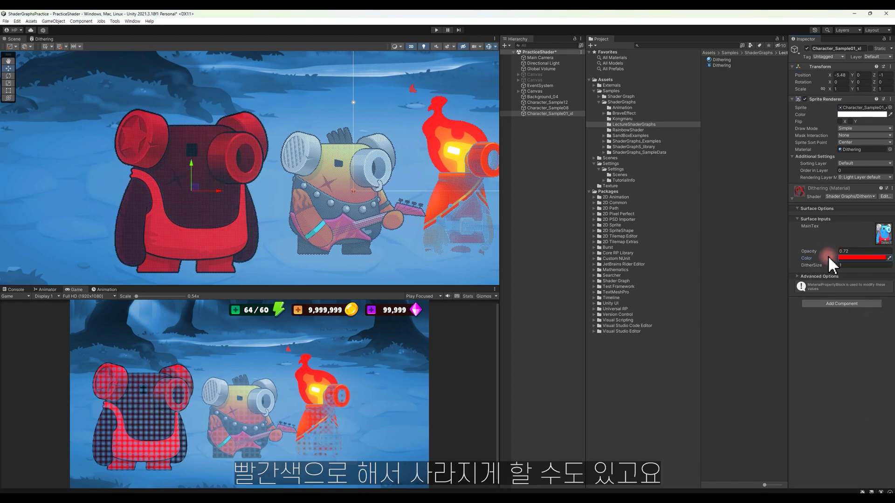
{"action": "left_click_drag", "start_coordinate": [828, 257], "coordinate": [816, 254]}
Set Opacity to 0.5 and raise the DitherSize value
{"action": "left_click", "coordinate": [856, 251]}
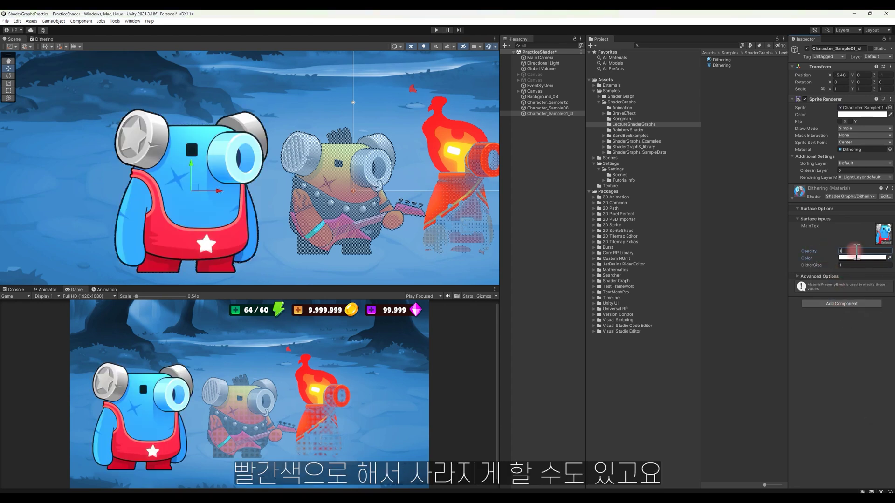
{"action": "type", "text": ".5"}
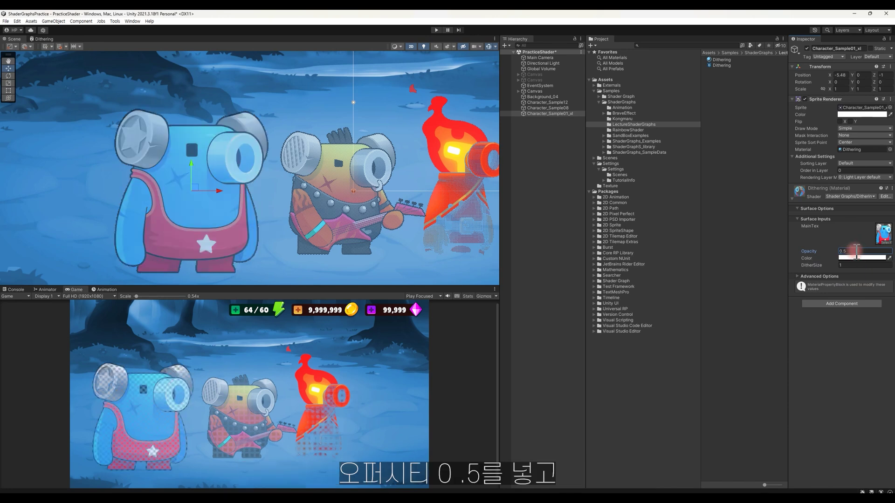
{"action": "left_click_drag", "start_coordinate": [820, 266], "coordinate": [847, 274]}
Set DitherSize to 3 and frame the characters in the Scene view
{"action": "type", "text": "3"}
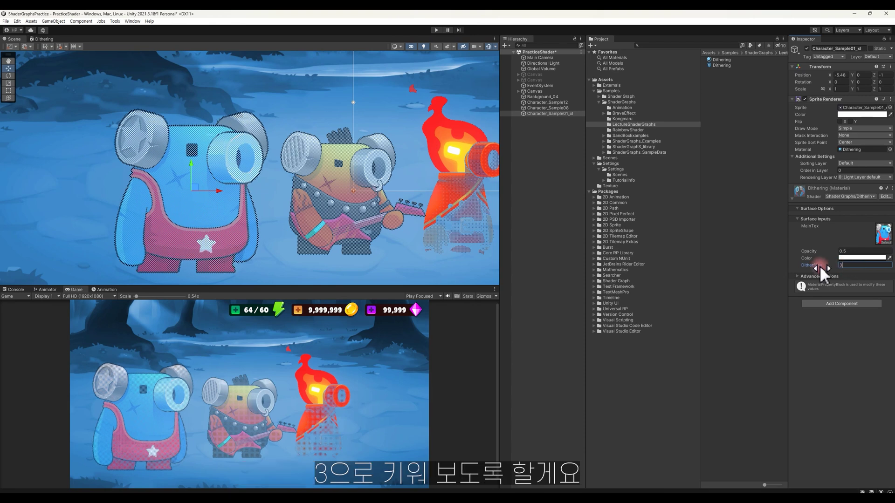
{"action": "middle_click_drag", "start_coordinate": [235, 191], "coordinate": [283, 180]}
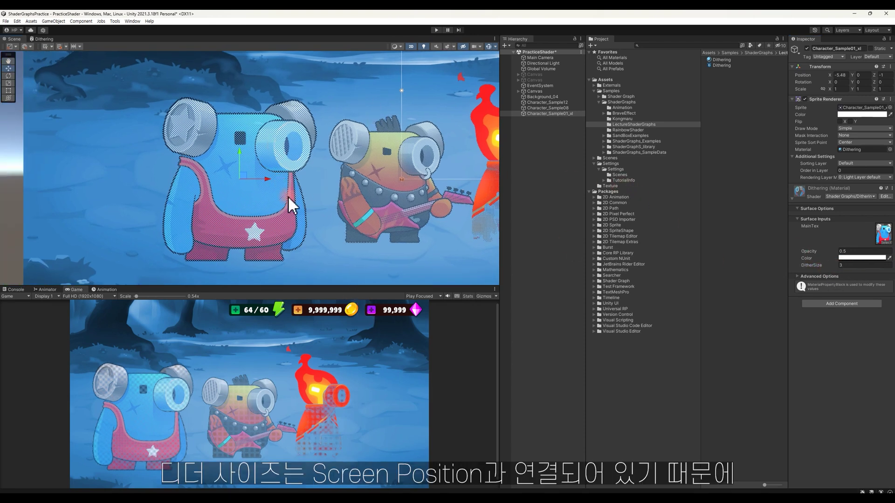
{"action": "scroll", "coordinate": [285, 196], "scroll_direction": "up", "scroll_amount": 5}
{"action": "scroll", "coordinate": [285, 197], "scroll_direction": "down", "scroll_amount": 3}
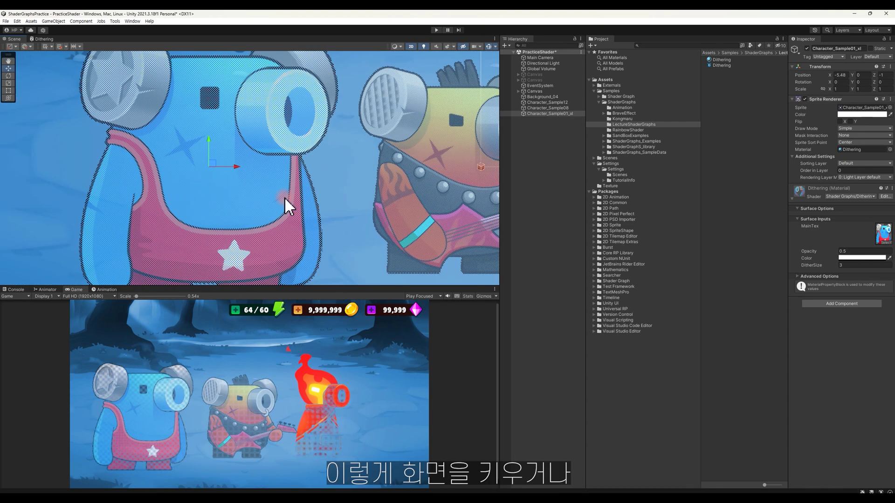
{"action": "scroll", "coordinate": [285, 197], "scroll_direction": "down", "scroll_amount": 3}
{"action": "scroll", "coordinate": [313, 171], "scroll_direction": "up", "scroll_amount": 3}
Try a DitherSize of 10 and zoom the Scene view to compare
{"action": "double_click", "coordinate": [856, 265]}
{"action": "type", "text": "10"}
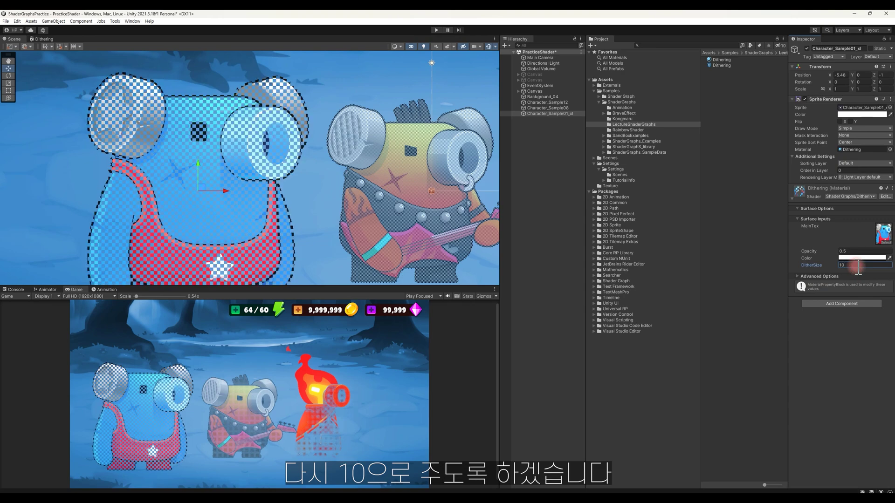
{"action": "scroll", "coordinate": [340, 259], "scroll_direction": "down", "scroll_amount": 3}
{"action": "scroll", "coordinate": [322, 228], "scroll_direction": "down", "scroll_amount": 2}
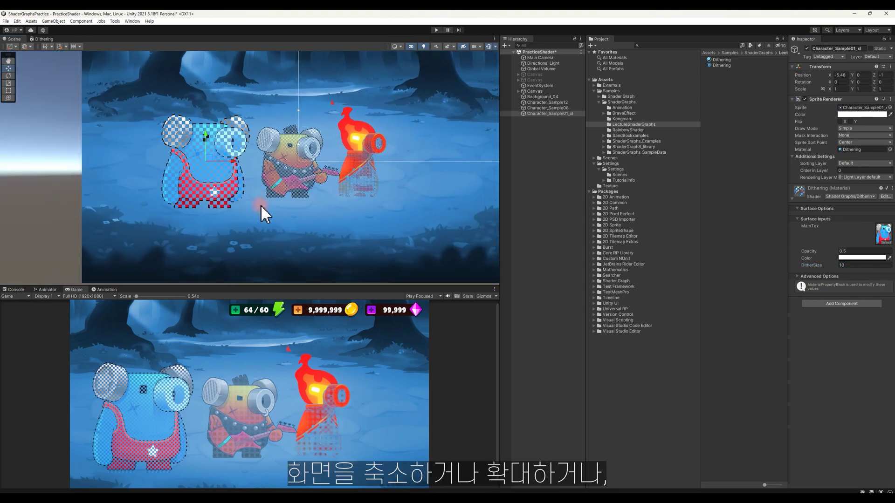
{"action": "scroll", "coordinate": [280, 228], "scroll_direction": "up", "scroll_amount": 5}
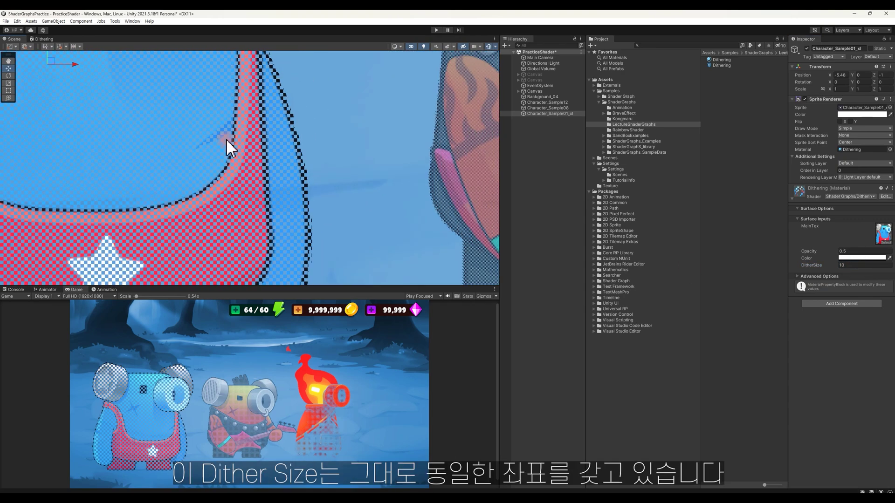
{"action": "scroll", "coordinate": [244, 206], "scroll_direction": "down", "scroll_amount": 2}
{"action": "scroll", "coordinate": [197, 133], "scroll_direction": "down", "scroll_amount": 2}
{"action": "scroll", "coordinate": [163, 121], "scroll_direction": "down", "scroll_amount": 2}
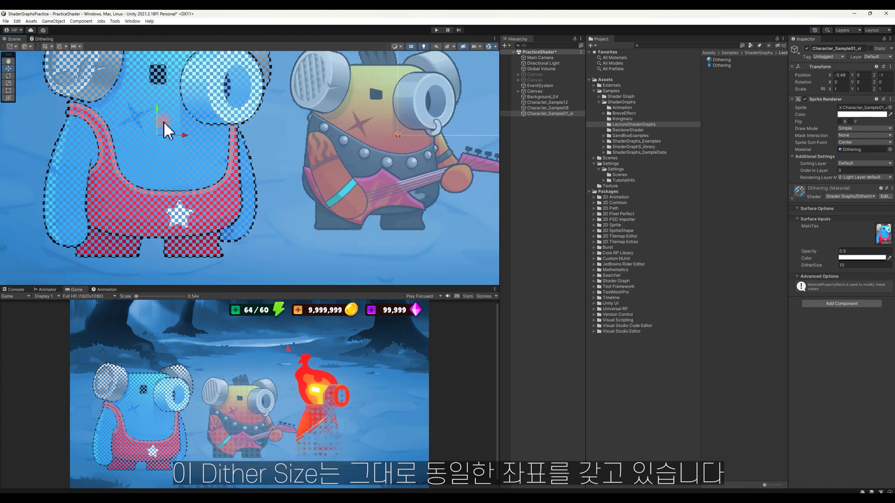
{"action": "scroll", "coordinate": [225, 170], "scroll_direction": "down", "scroll_amount": 1}
Return DitherSize to 3 and vary Opacity to preview the character fading
{"action": "middle_click_drag", "start_coordinate": [225, 170], "coordinate": [286, 223]}
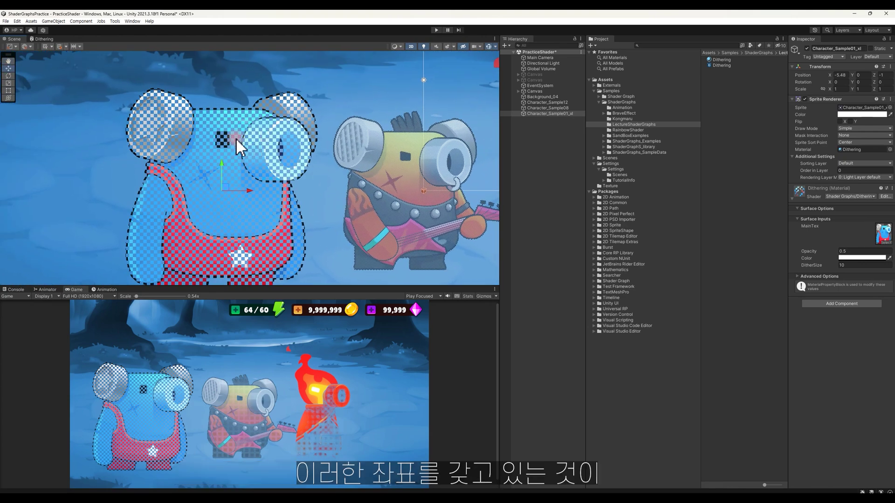
{"action": "middle_click_drag", "start_coordinate": [296, 140], "coordinate": [300, 121]}
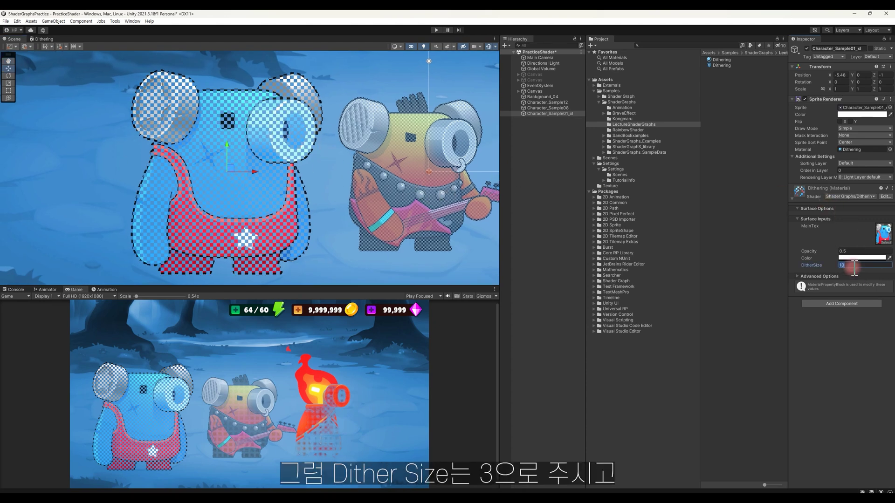
{"action": "type", "text": "3"}
{"action": "left_click_drag", "start_coordinate": [829, 252], "coordinate": [832, 260]}
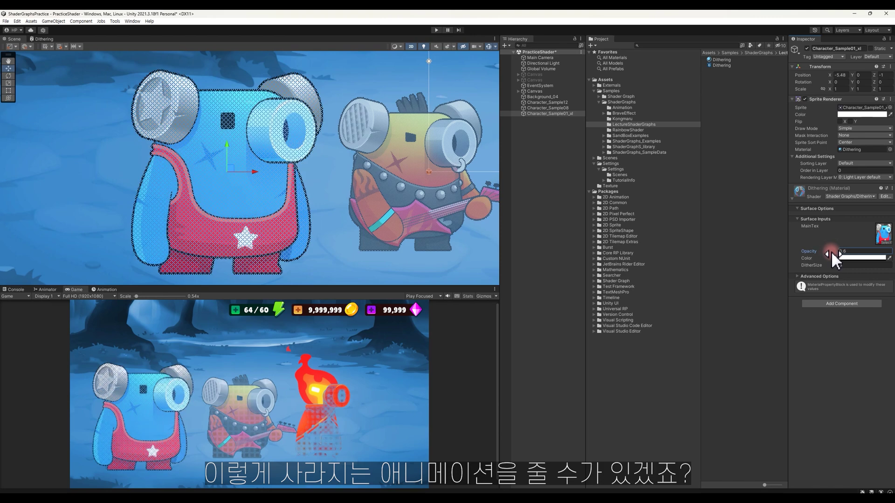
Enter Play mode and reopen the Dithering shader graph from the Project window
{"action": "key", "text": "ctrl+p"}
{"action": "middle_click_drag", "start_coordinate": [359, 218], "coordinate": [236, 206]}
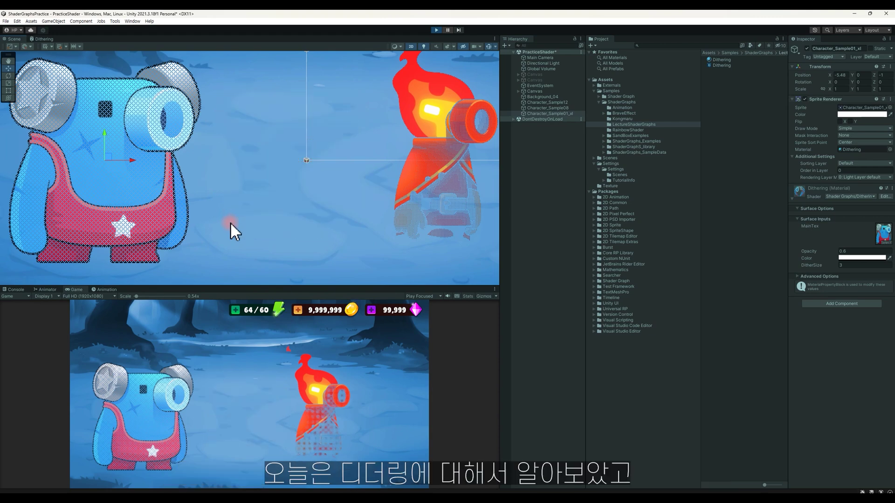
{"action": "left_click_drag", "start_coordinate": [212, 198], "coordinate": [262, 200]}
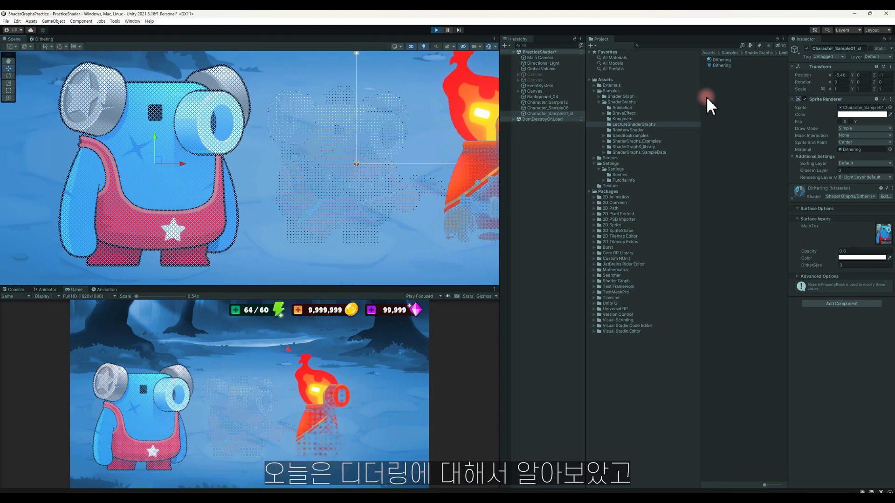
{"action": "left_click", "coordinate": [726, 65]}
{"action": "double_click", "coordinate": [726, 65]}
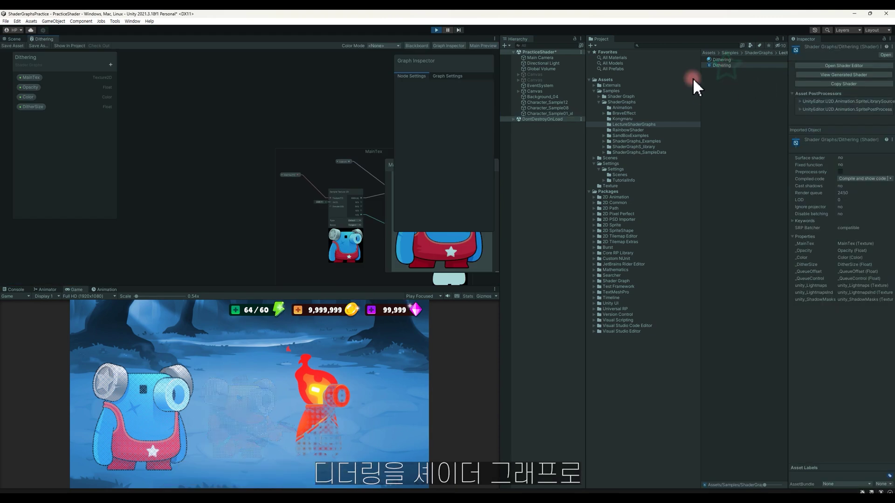